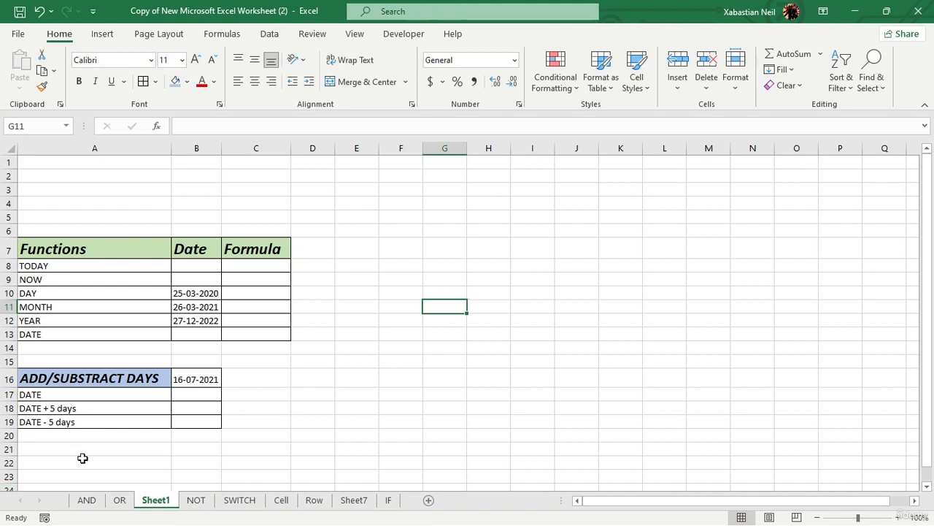
Enter the formula =today() in cell C8, in the Formula column of the TODAY row.
{"action": "double_click", "coordinate": [256, 266]}
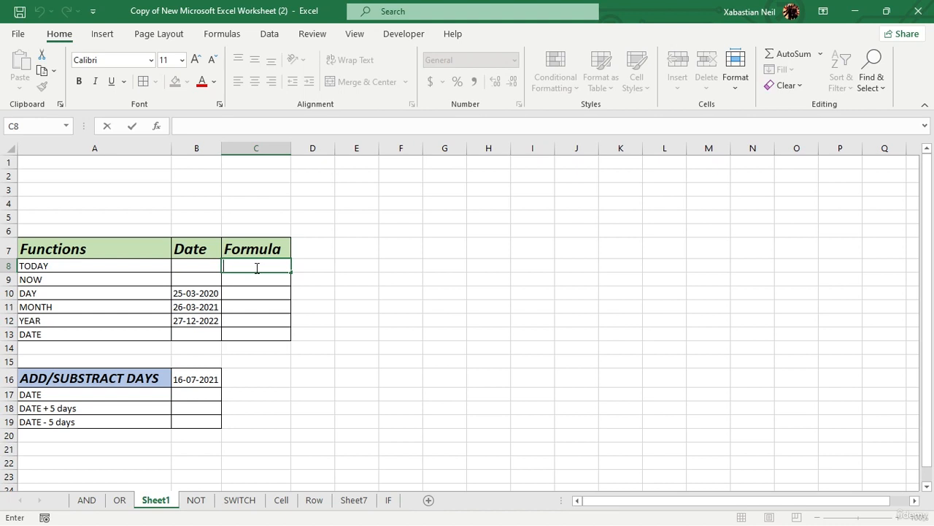
{"action": "type", "text": "=today)"}
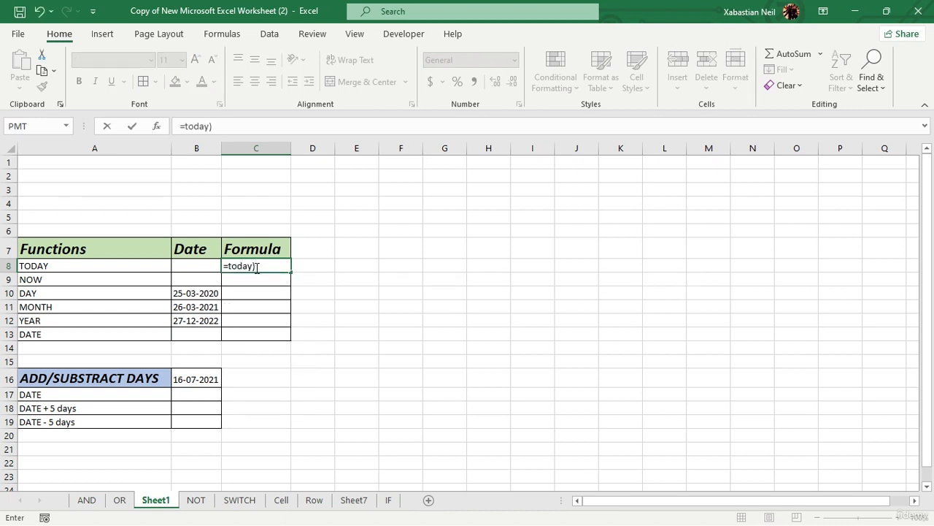
{"action": "key", "text": "Left"}
{"action": "type", "text": "("}
{"action": "key", "text": "Return"}
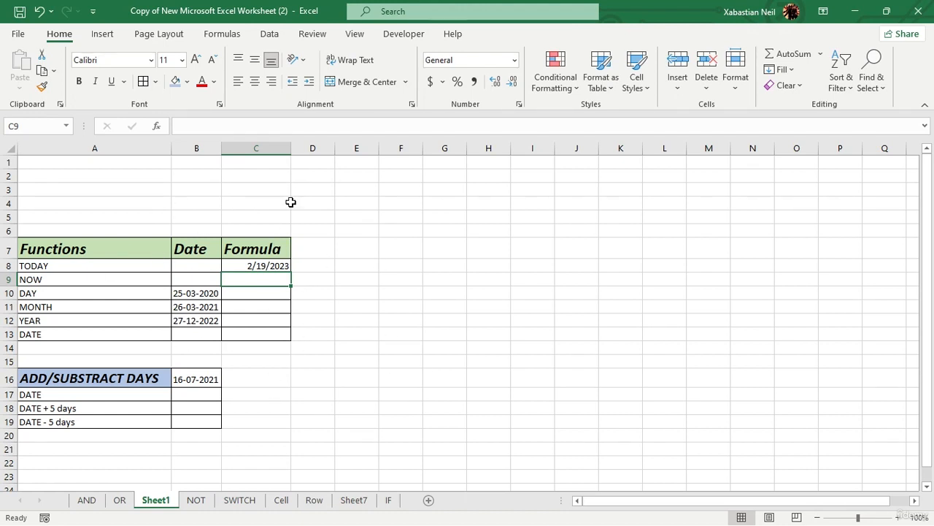
{"action": "left_click", "coordinate": [337, 288]}
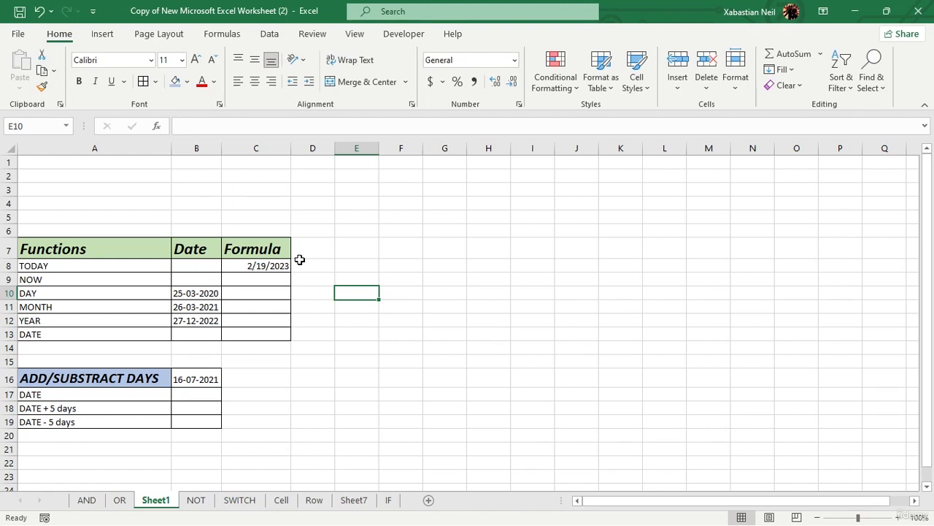
Enter the formula =now() in cell C9 for the NOW row and widen column C slightly.
{"action": "double_click", "coordinate": [274, 281]}
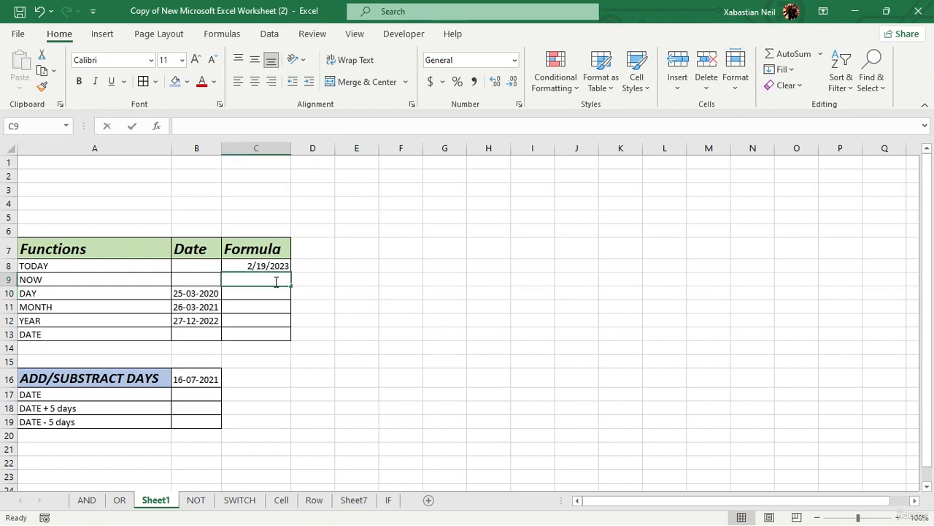
{"action": "type", "text": "="}
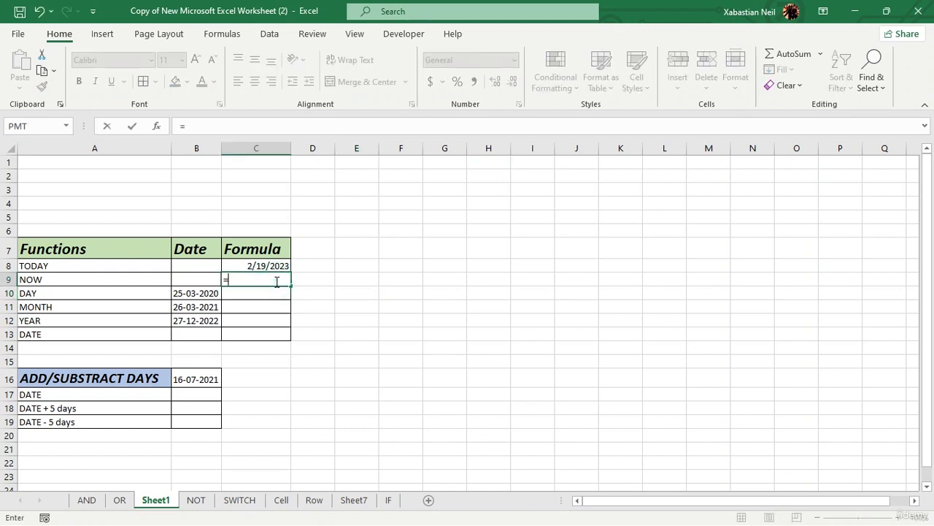
{"action": "type", "text": "now"}
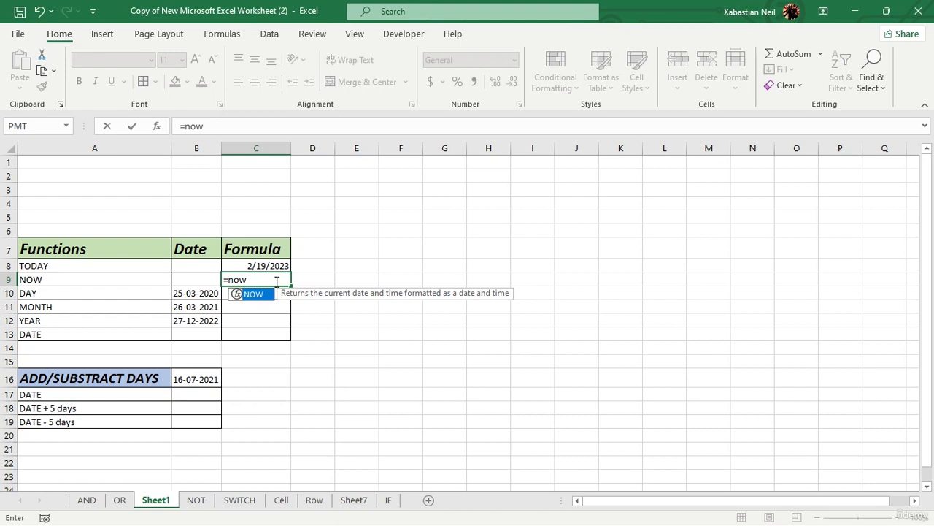
{"action": "type", "text": "()"}
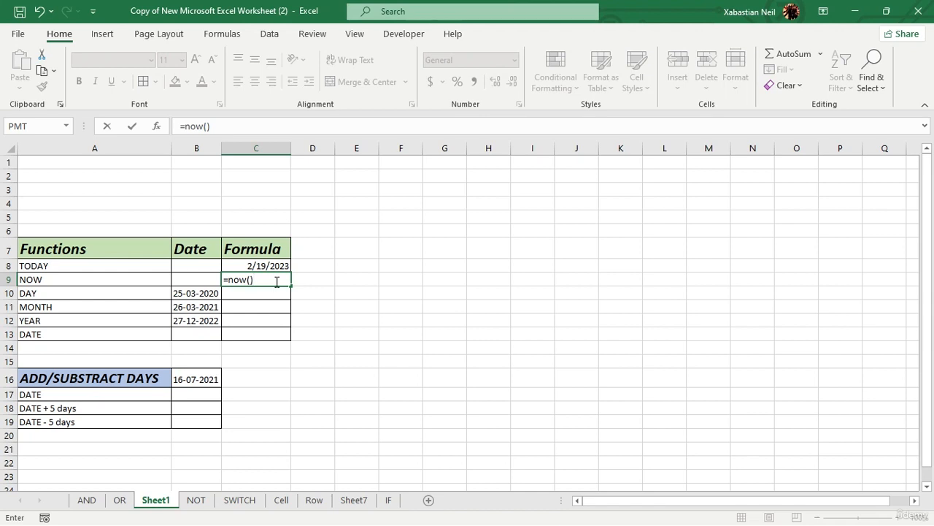
{"action": "key", "text": "Return"}
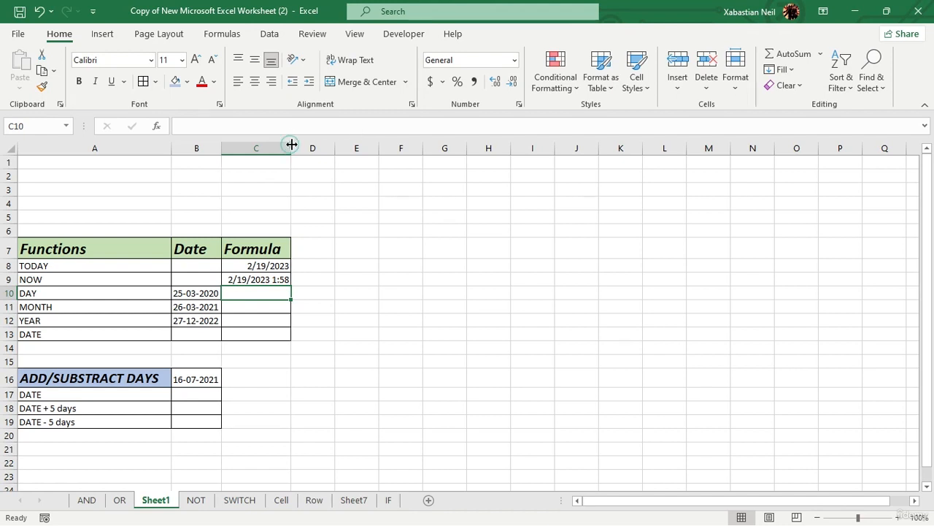
{"action": "left_click", "coordinate": [313, 278]}
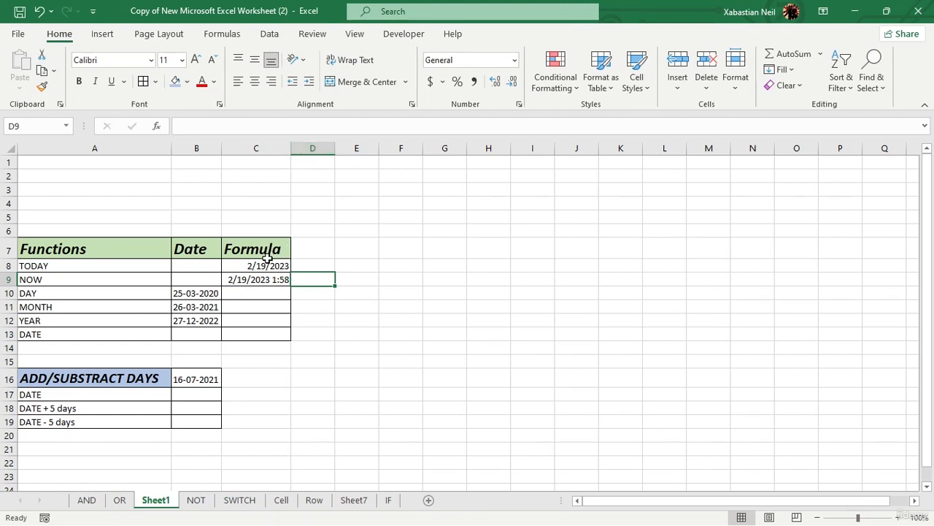
{"action": "left_click_drag", "start_coordinate": [292, 148], "coordinate": [303, 148]}
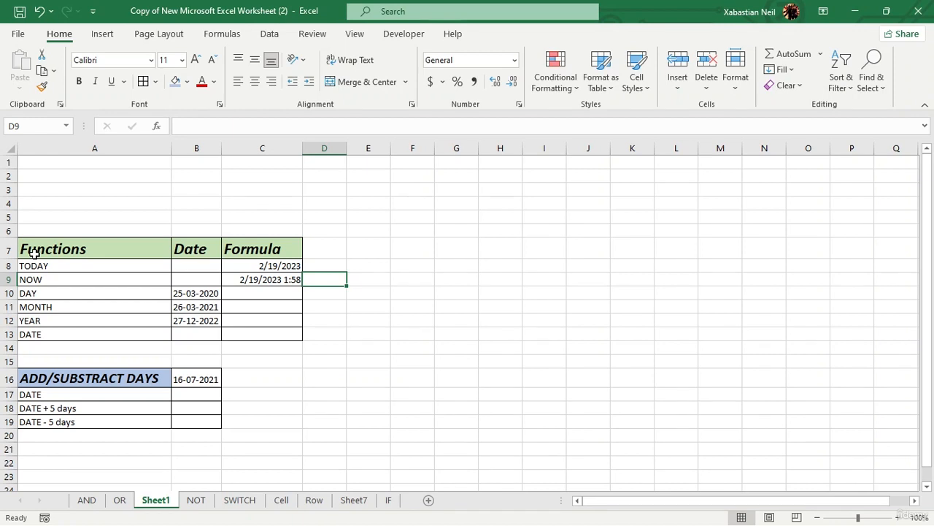
Try to extract the day from the date in B10 with the formula =day(B10) in C10.
{"action": "left_click", "coordinate": [276, 292]}
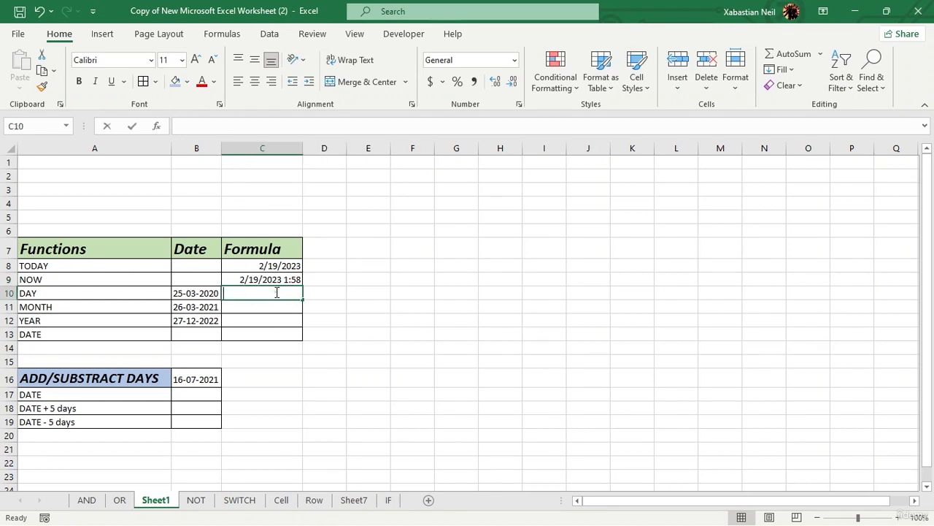
{"action": "type", "text": "=day"}
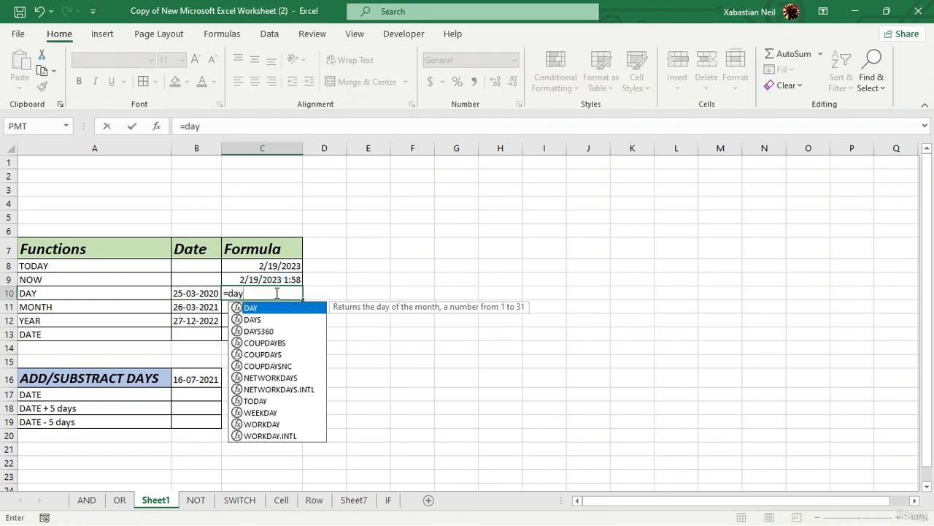
{"action": "type", "text": "("}
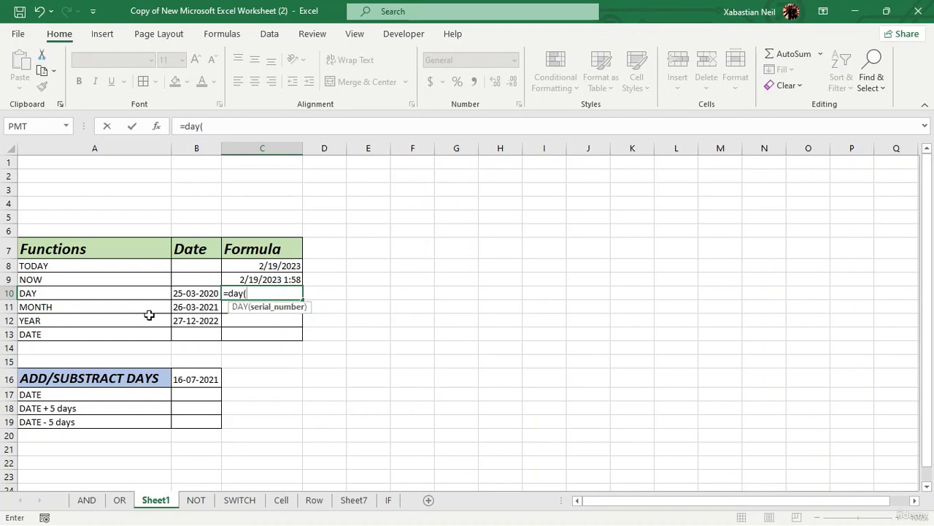
{"action": "left_click", "coordinate": [196, 293]}
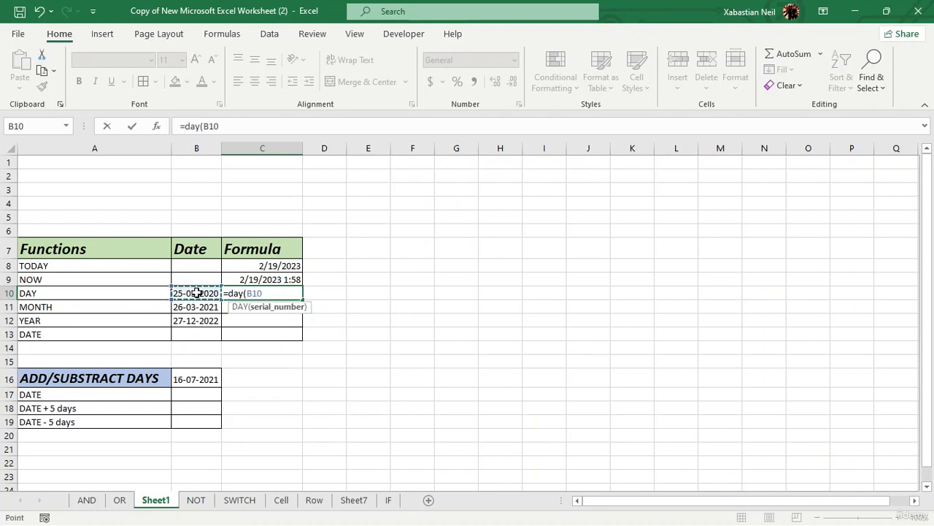
{"action": "type", "text": ")"}
{"action": "key", "text": "Return"}
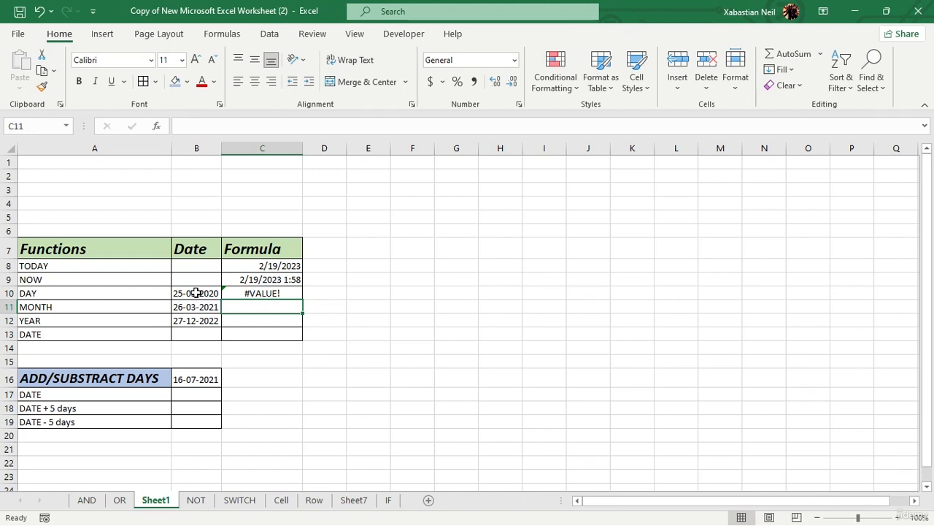
Rebuild the formula in C10 using the suggested DAY function with B10 as its argument.
{"action": "double_click", "coordinate": [292, 290]}
{"action": "key", "text": "BackSpace"}
{"action": "key", "text": "BackSpace"}
{"action": "key", "text": "BackSpace"}
{"action": "key", "text": "BackSpace"}
{"action": "key", "text": "BackSpace"}
{"action": "key", "text": "BackSpace"}
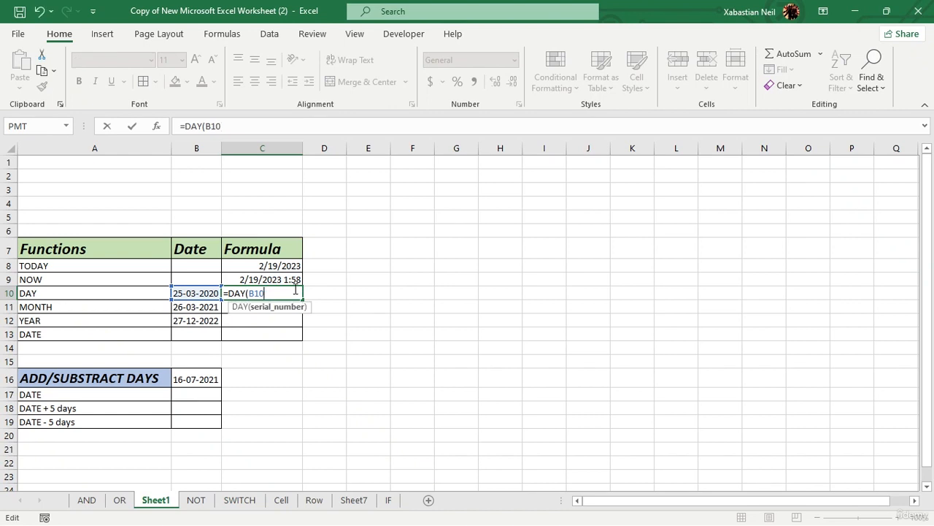
{"action": "key", "text": "BackSpace"}
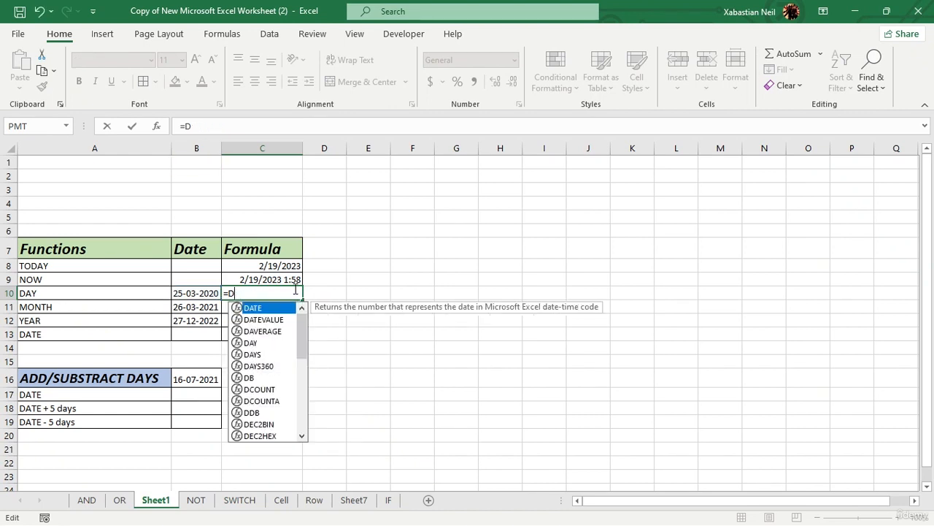
{"action": "type", "text": "ay"}
{"action": "key", "text": "Tab"}
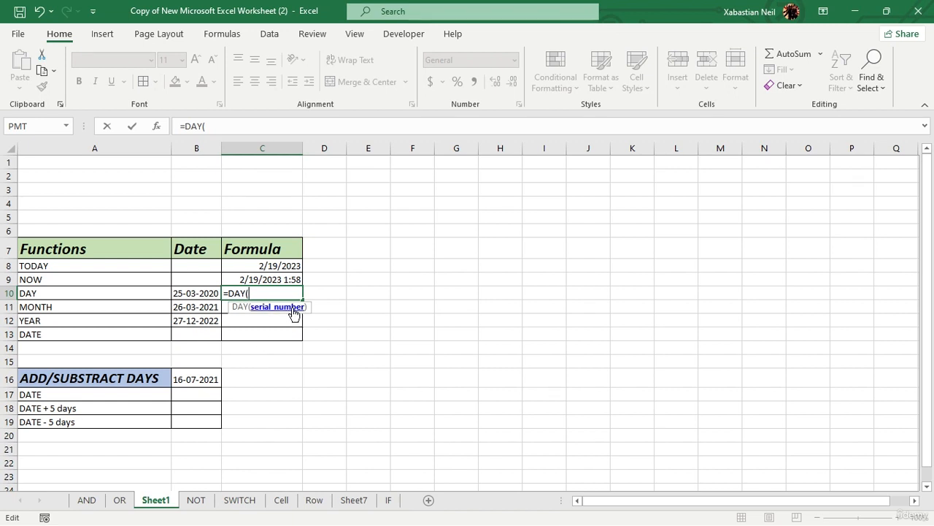
{"action": "left_click", "coordinate": [194, 293]}
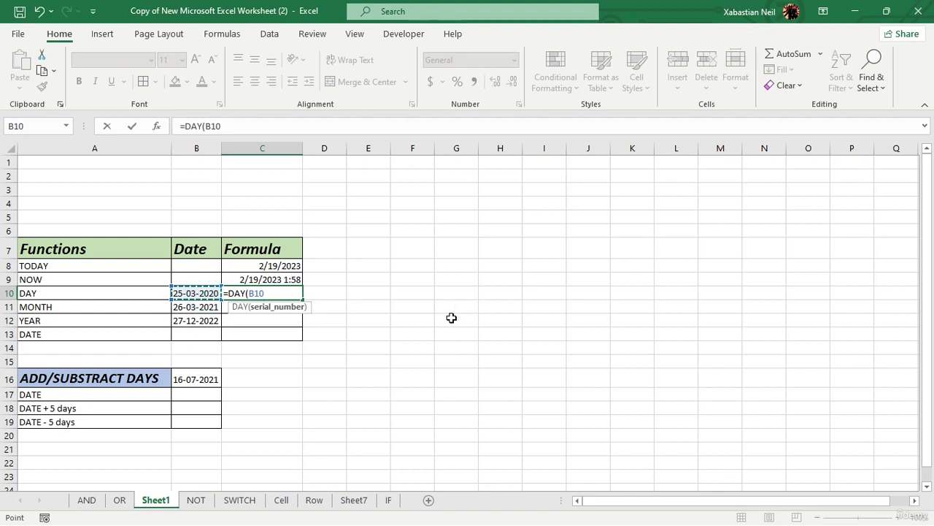
{"action": "type", "text": ")"}
{"action": "key", "text": "Return"}
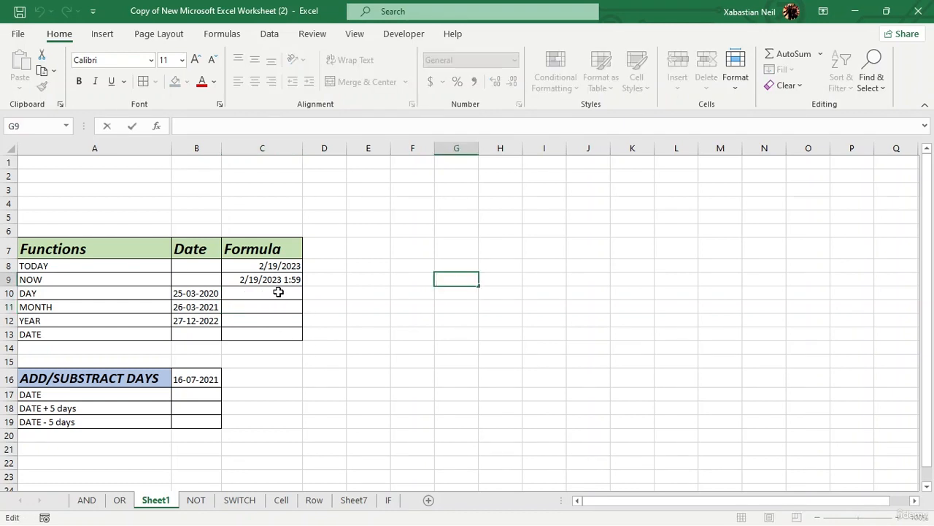
Enter =DAY(B10) in the empty formula cell of the DAY row.
{"action": "left_click", "coordinate": [279, 292]}
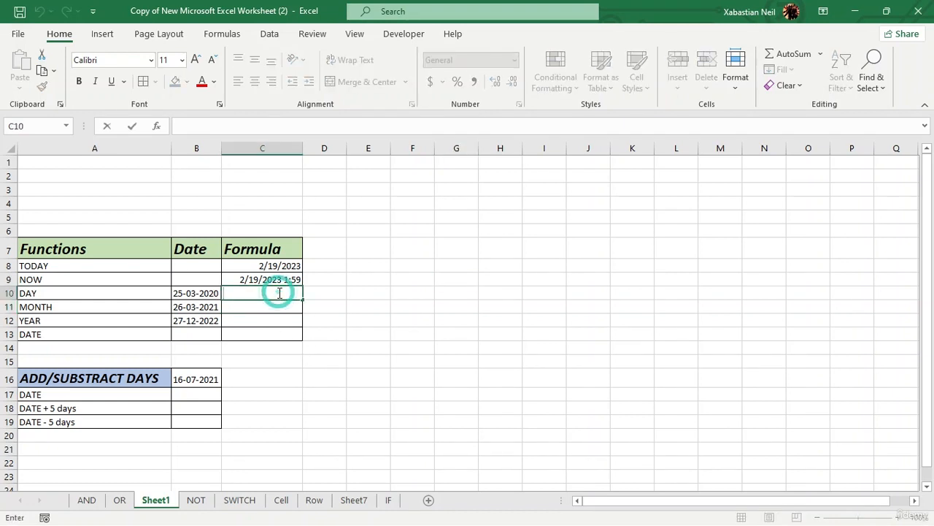
{"action": "type", "text": "=day"}
{"action": "key", "text": "Tab"}
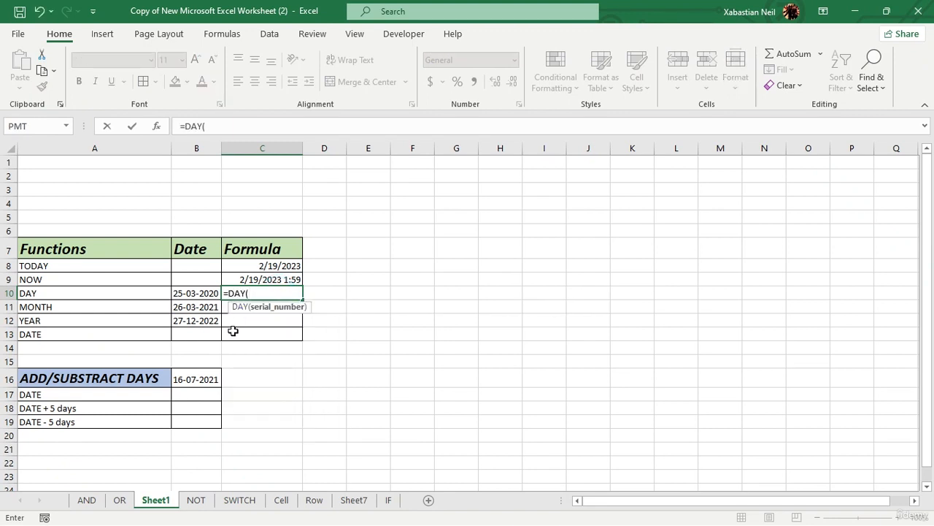
{"action": "left_click", "coordinate": [195, 292]}
{"action": "key", "text": "Return"}
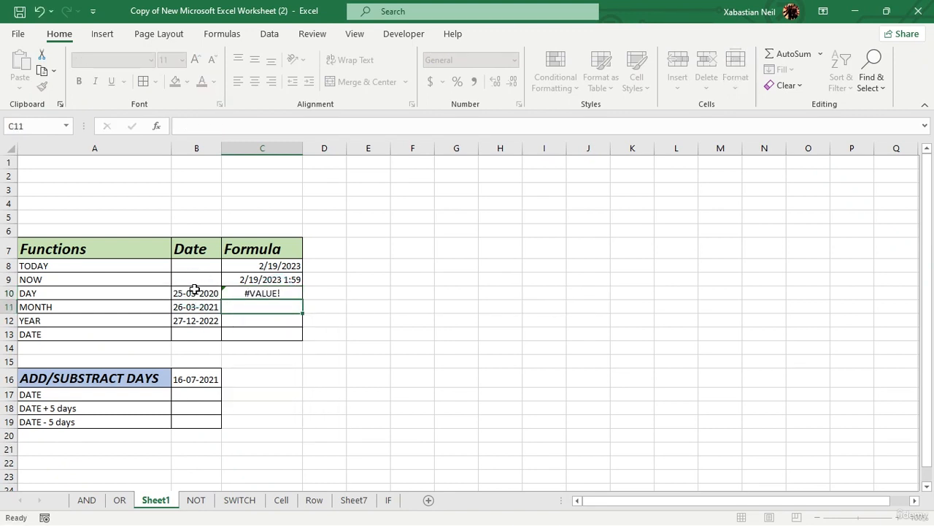
Open the help on the error in C10, then close the help pane.
{"action": "key", "text": "Up"}
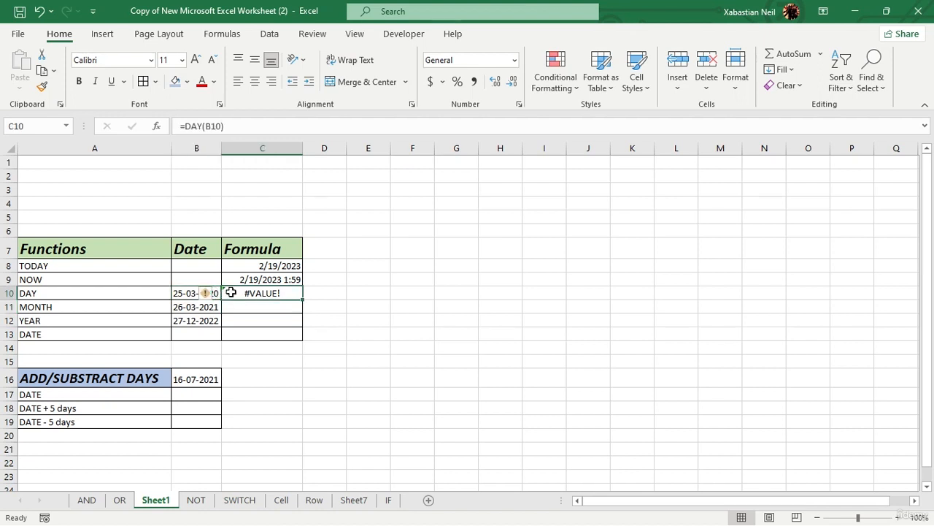
{"action": "left_click", "coordinate": [205, 292]}
{"action": "left_click", "coordinate": [282, 330]}
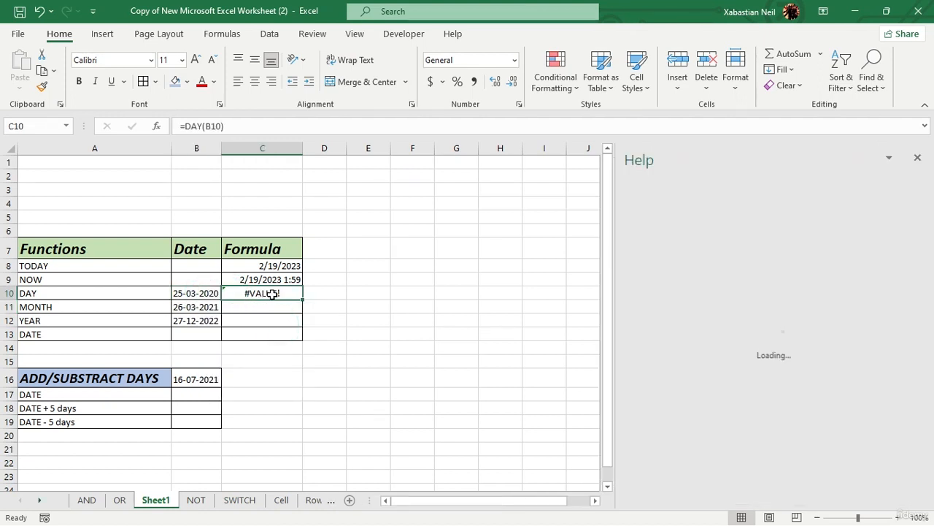
{"action": "left_click", "coordinate": [918, 158]}
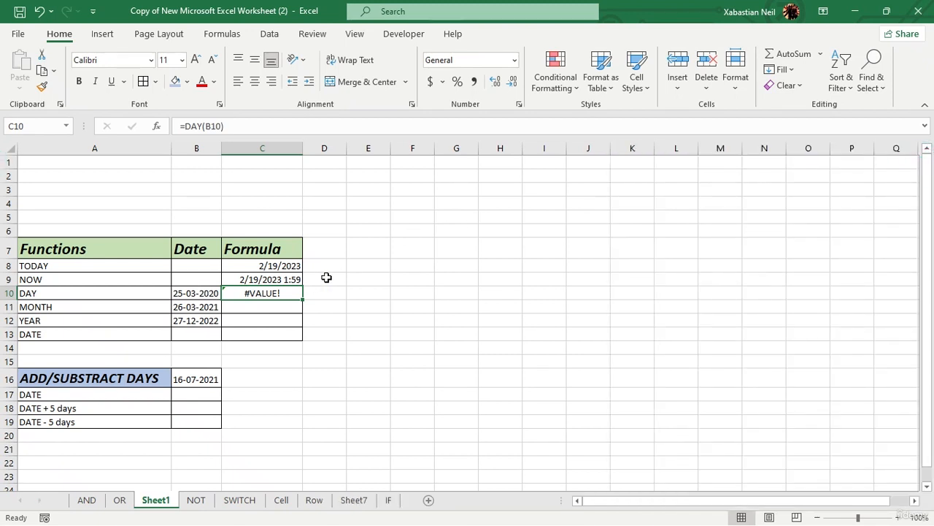
Replace the contents of C10 with a retyped =day(B10) formula and select the source date in B10.
{"action": "double_click", "coordinate": [289, 292]}
{"action": "key", "text": "BackSpace"}
{"action": "key", "text": "BackSpace"}
{"action": "key", "text": "BackSpace"}
{"action": "key", "text": "BackSpace"}
{"action": "key", "text": "BackSpace"}
{"action": "key", "text": "BackSpace"}
{"action": "key", "text": "BackSpace"}
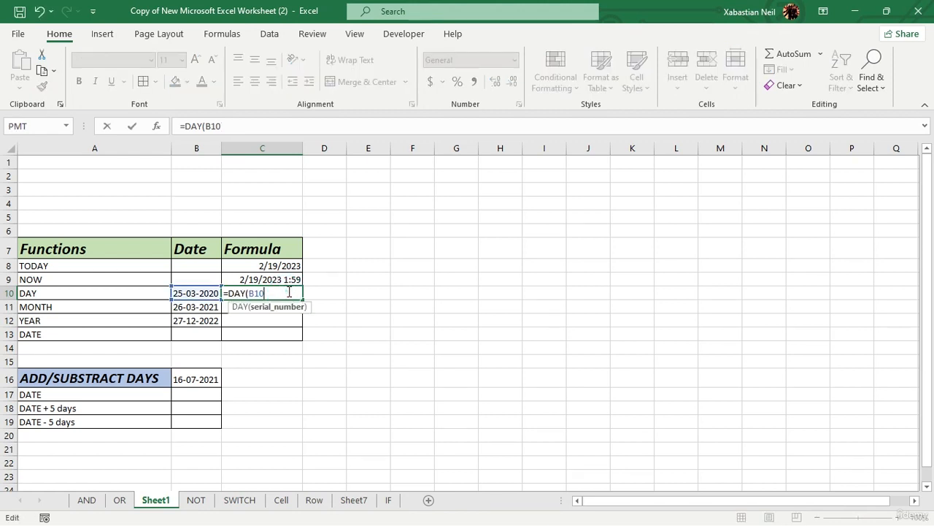
{"action": "type", "text": "ay"}
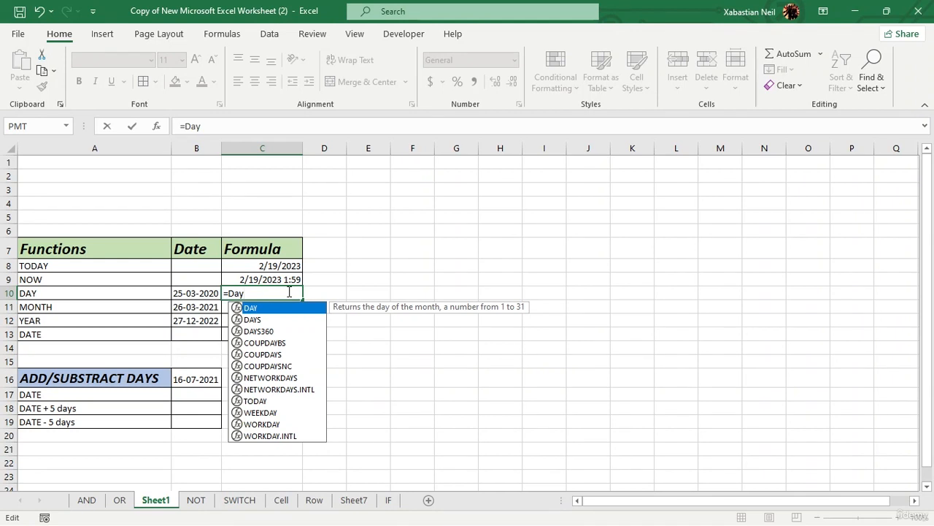
{"action": "key", "text": "BackSpace"}
{"action": "key", "text": "BackSpace"}
{"action": "key", "text": "BackSpace"}
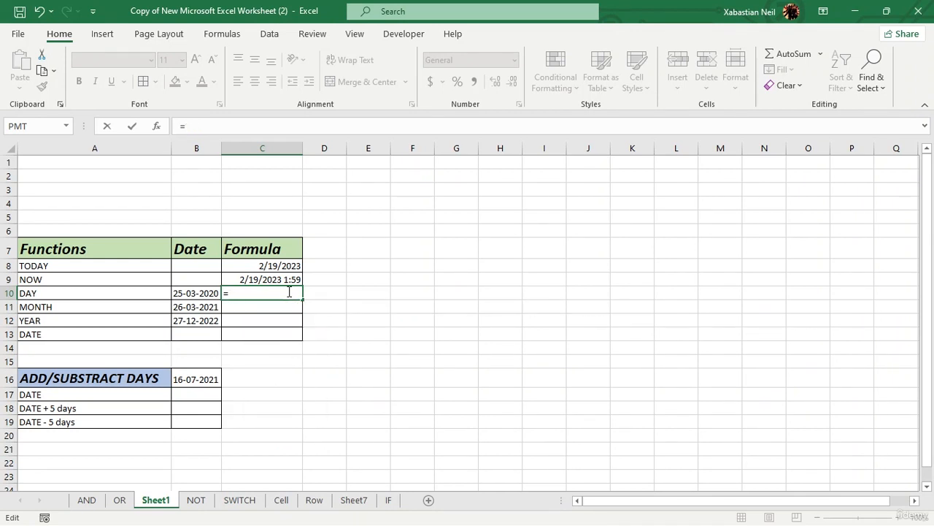
{"action": "type", "text": "da"}
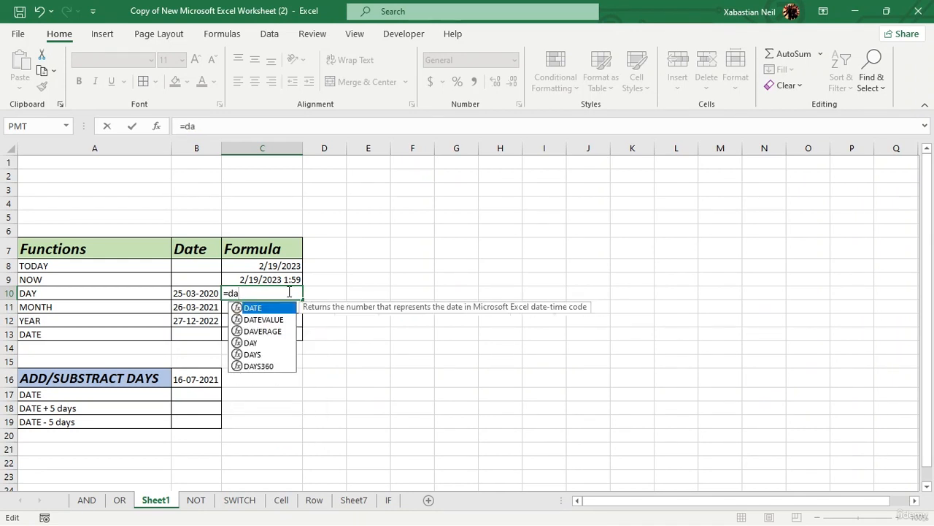
{"action": "type", "text": "y("}
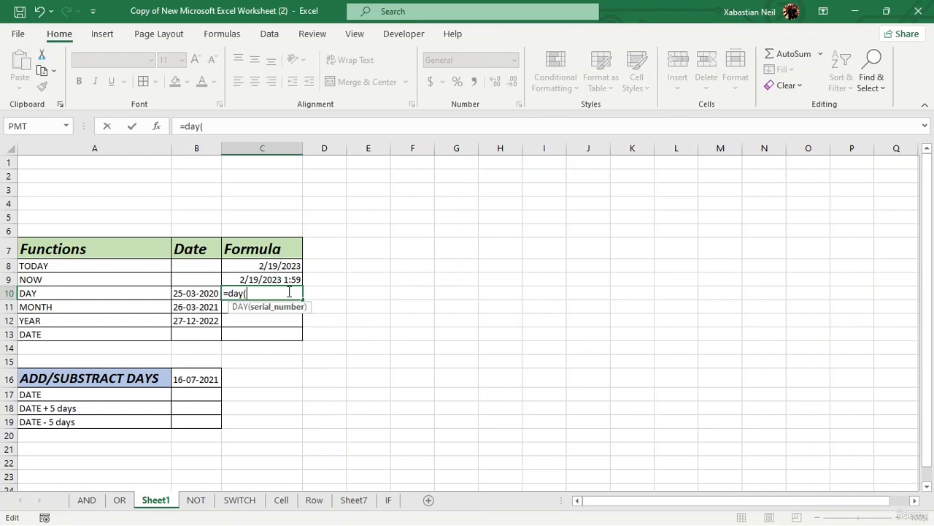
{"action": "left_click", "coordinate": [205, 293]}
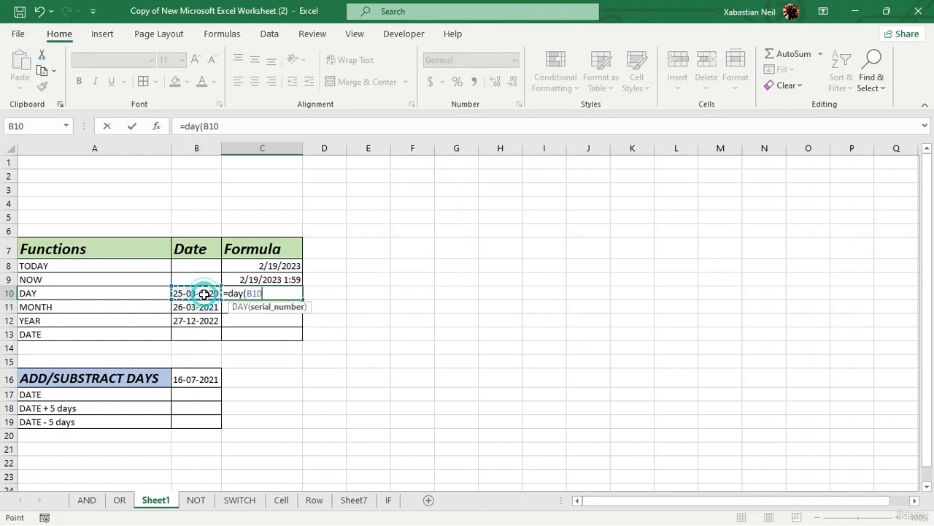
{"action": "type", "text": ")"}
{"action": "key", "text": "Return"}
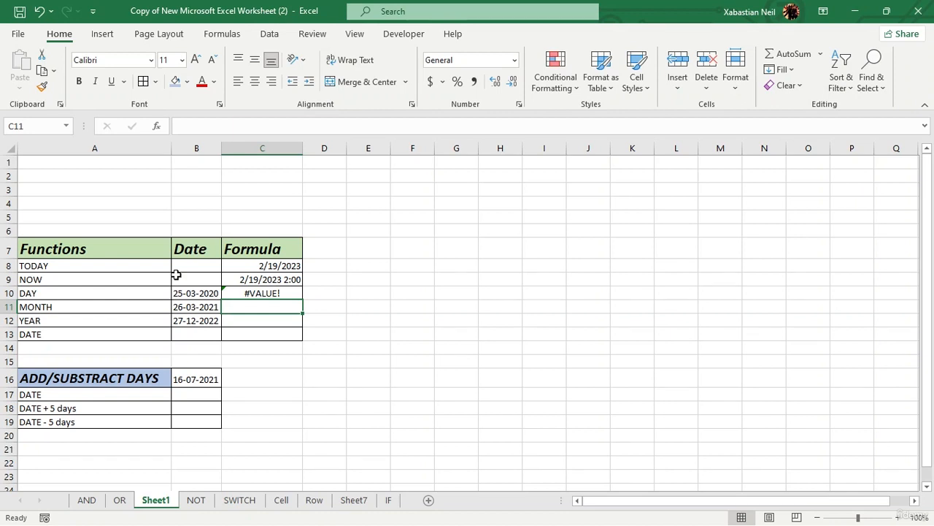
{"action": "left_click", "coordinate": [190, 292]}
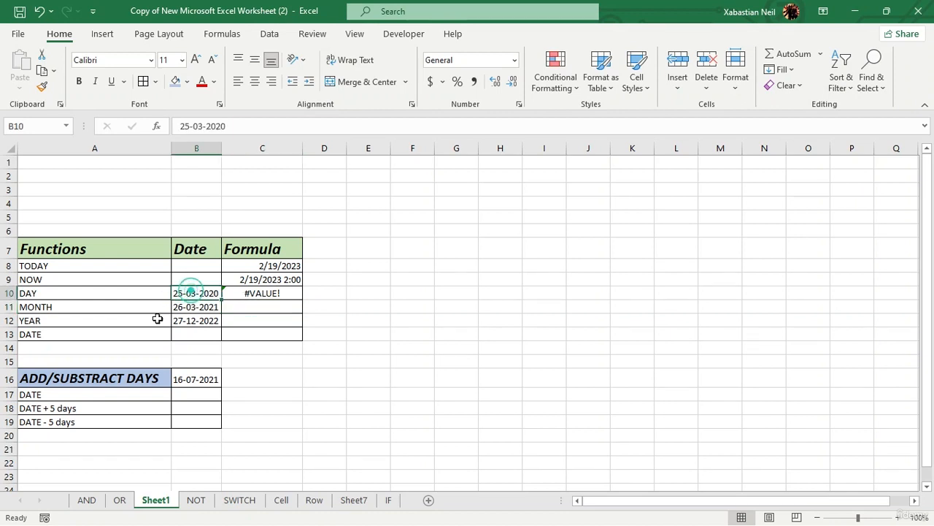
Change the source date in B10 to 2-03-2020.
{"action": "double_click", "coordinate": [180, 292]}
{"action": "left_click", "coordinate": [181, 292]}
{"action": "key", "text": "BackSpace"}
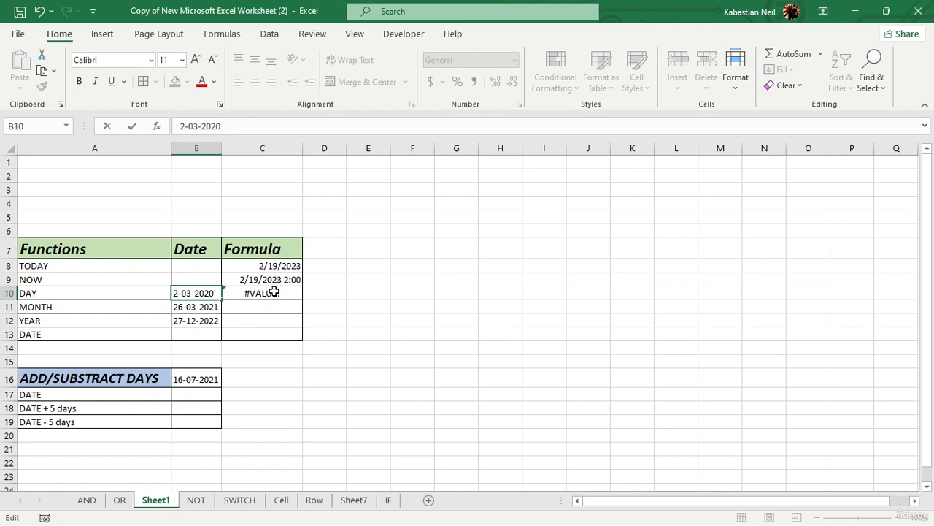
{"action": "key", "text": "Return"}
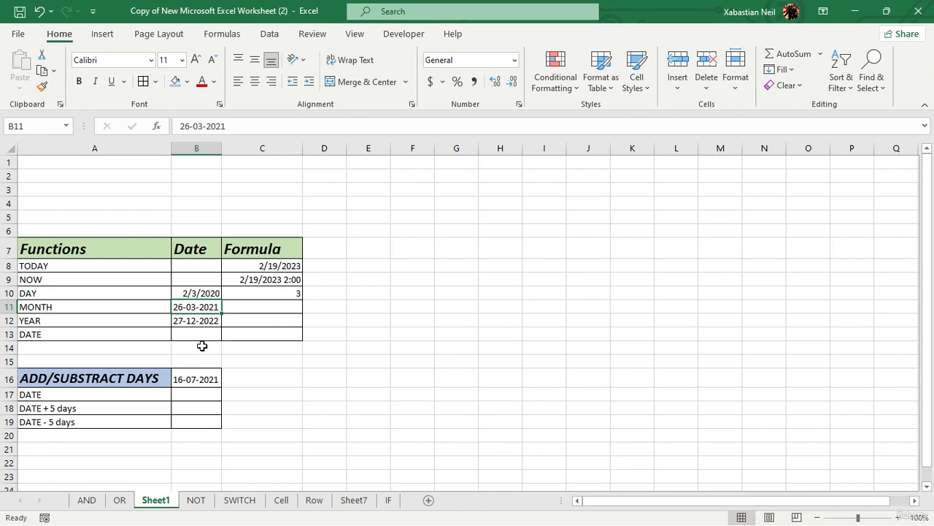
Enter =MONTH(B11) in the formula cell of the MONTH row.
{"action": "left_click", "coordinate": [285, 307]}
{"action": "type", "text": "="}
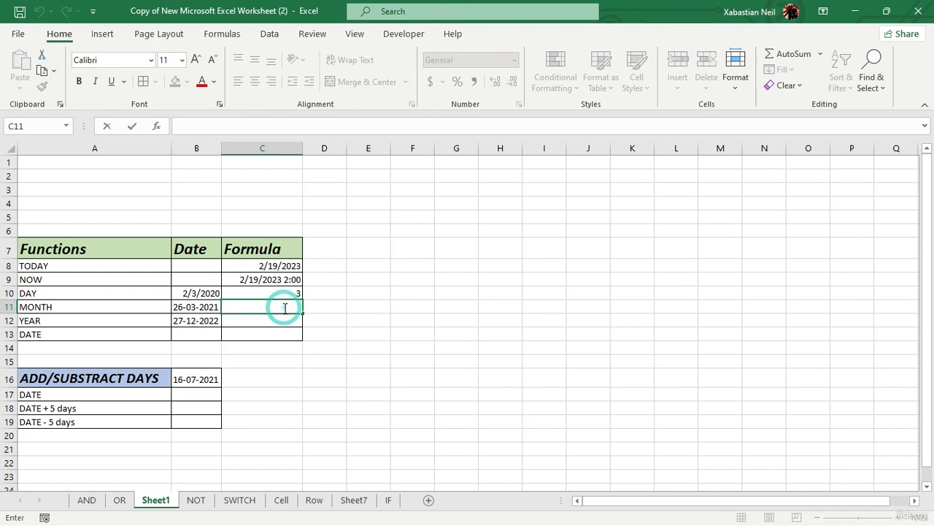
{"action": "type", "text": "month"}
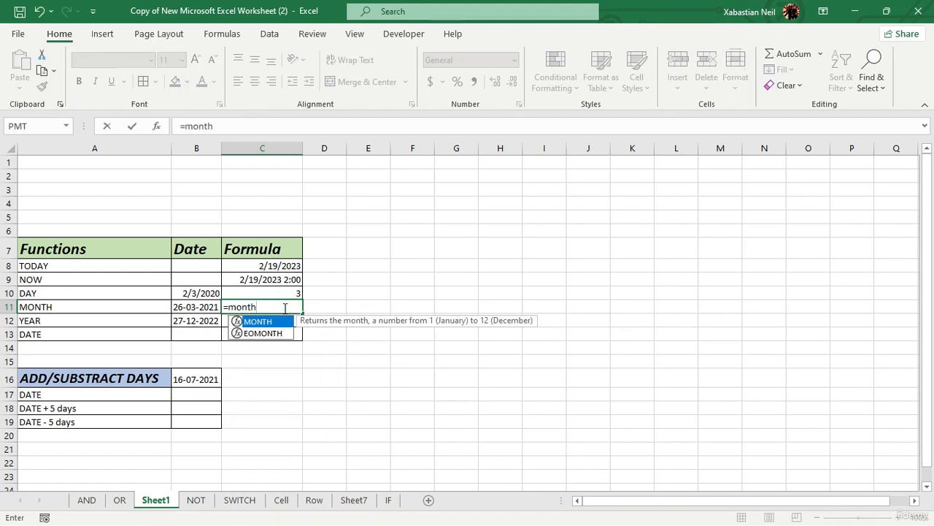
{"action": "key", "text": "Tab"}
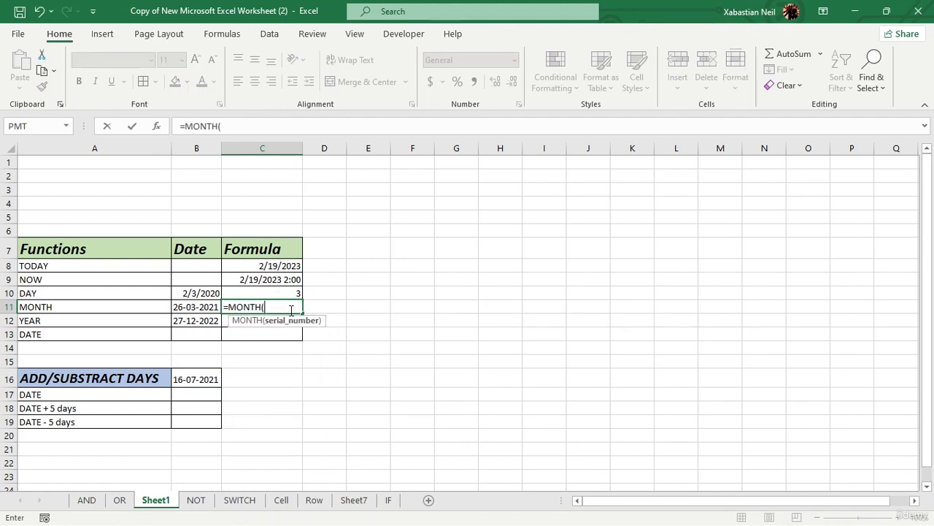
{"action": "left_click", "coordinate": [209, 308]}
{"action": "type", "text": ")"}
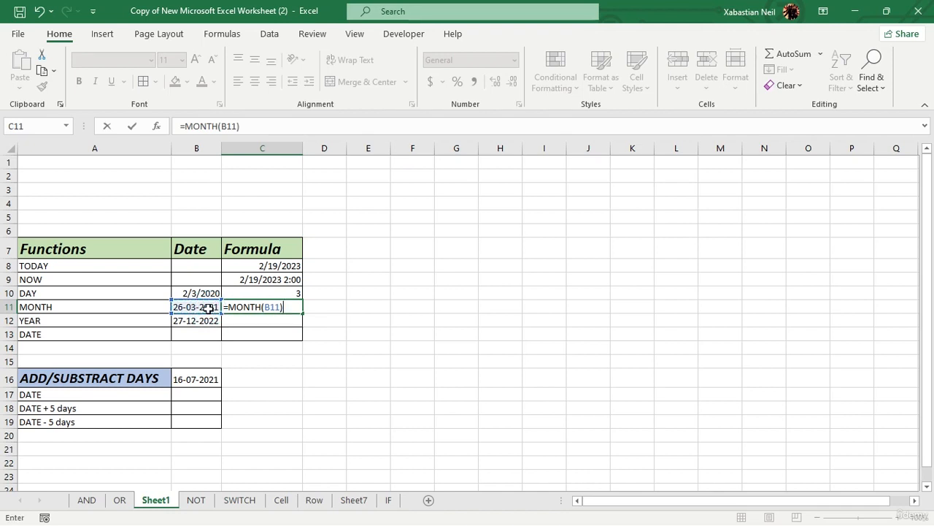
{"action": "key", "text": "Return"}
Rewrite the source date in B11 with slashes as 26/03/2021.
{"action": "double_click", "coordinate": [201, 307]}
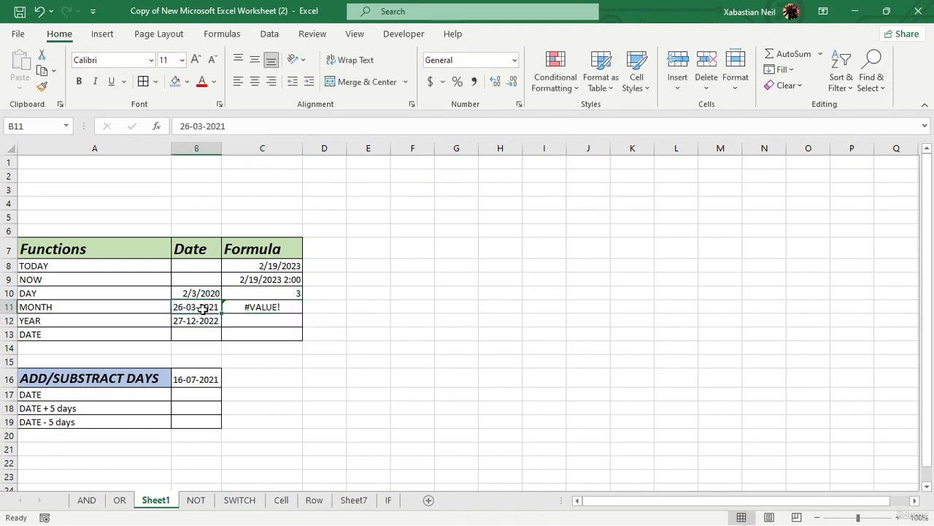
{"action": "left_click", "coordinate": [216, 149]}
{"action": "double_click", "coordinate": [183, 307]}
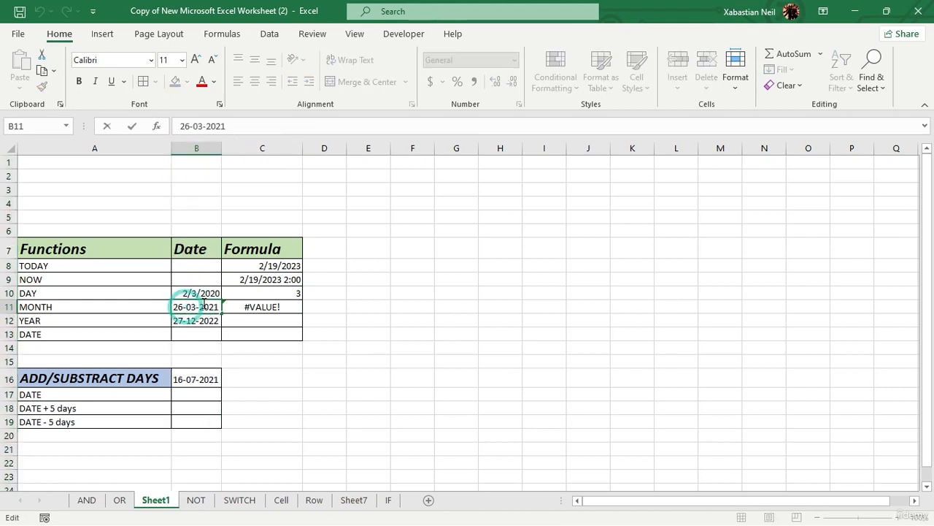
{"action": "key", "text": "BackSpace"}
{"action": "type", "text": "/"}
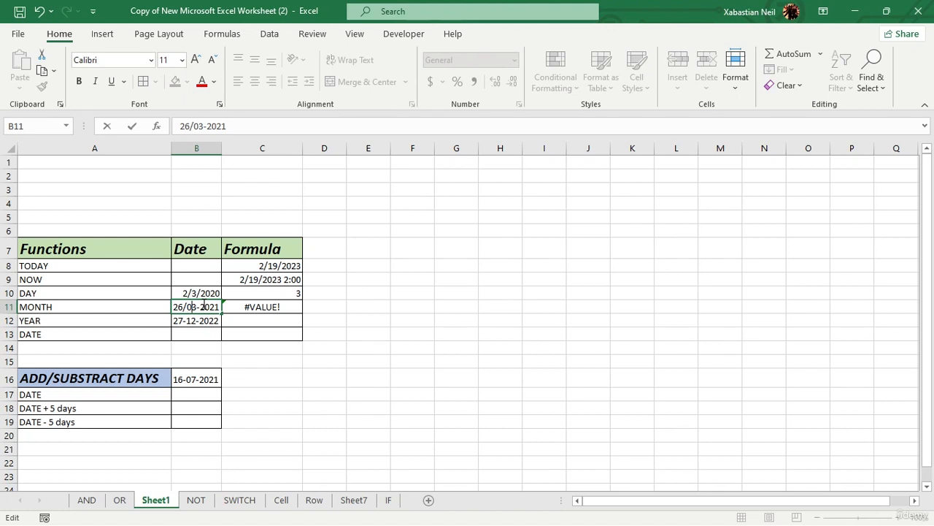
{"action": "key", "text": "BackSpace"}
{"action": "type", "text": "/"}
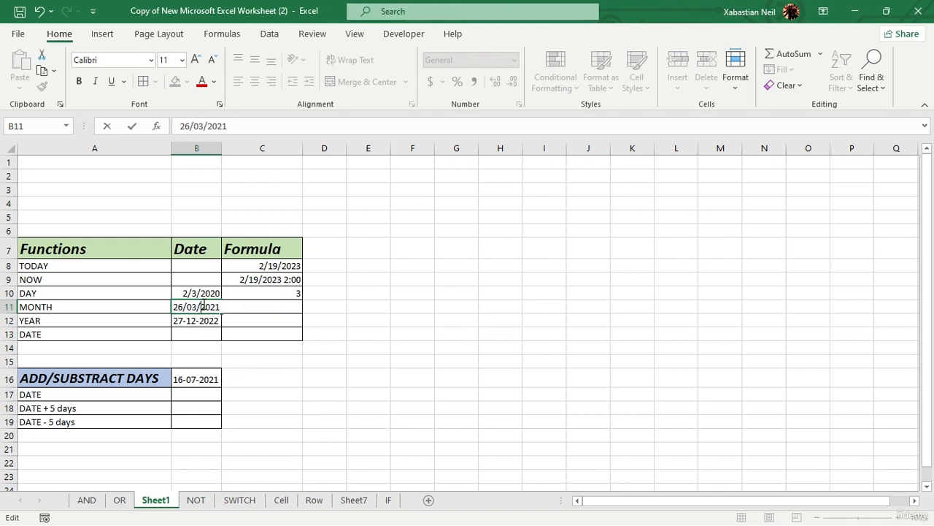
{"action": "key", "text": "Return"}
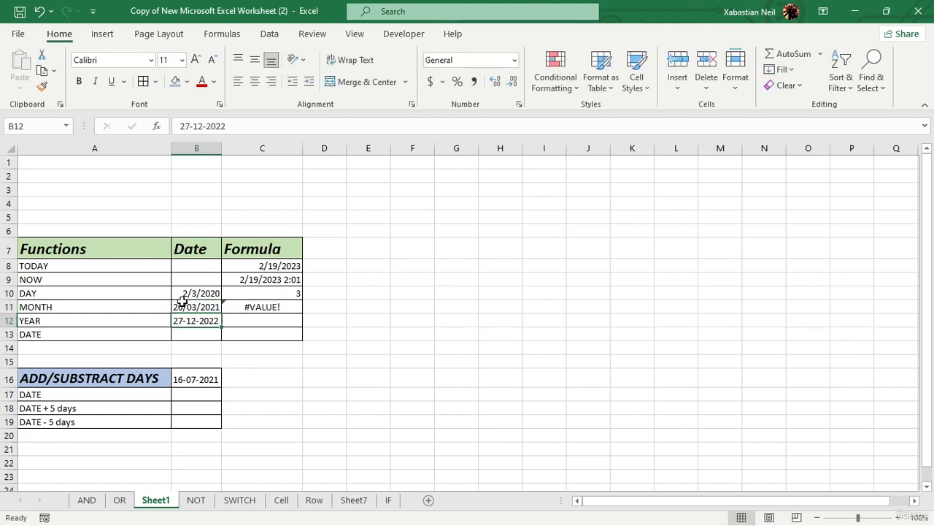
Shorten the first number of the date in B11 to 2 so the entry reads 2/03/2021.
{"action": "left_click", "coordinate": [190, 305]}
{"action": "double_click", "coordinate": [183, 305]}
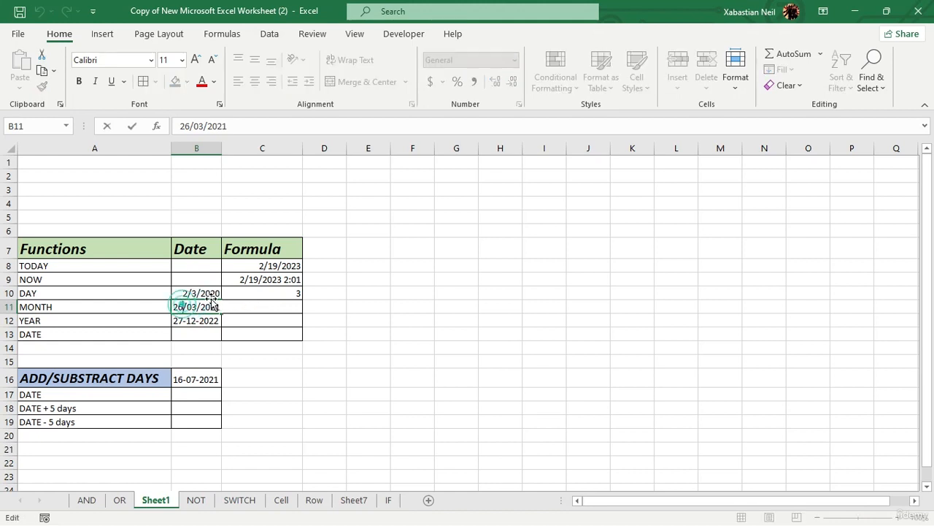
{"action": "key", "text": "BackSpace"}
{"action": "key", "text": "Return"}
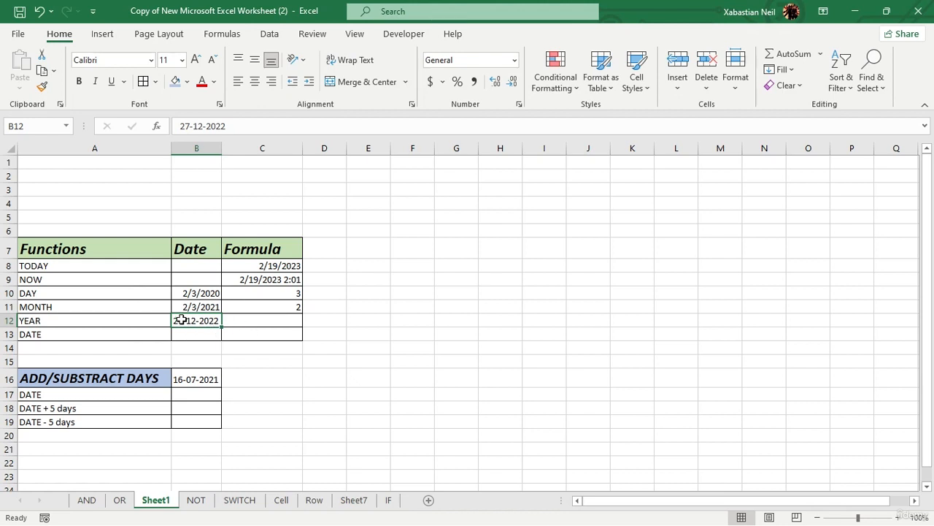
Enter =YEAR(B12) in the formula cell of the YEAR row.
{"action": "left_click", "coordinate": [285, 324]}
{"action": "double_click", "coordinate": [285, 324]}
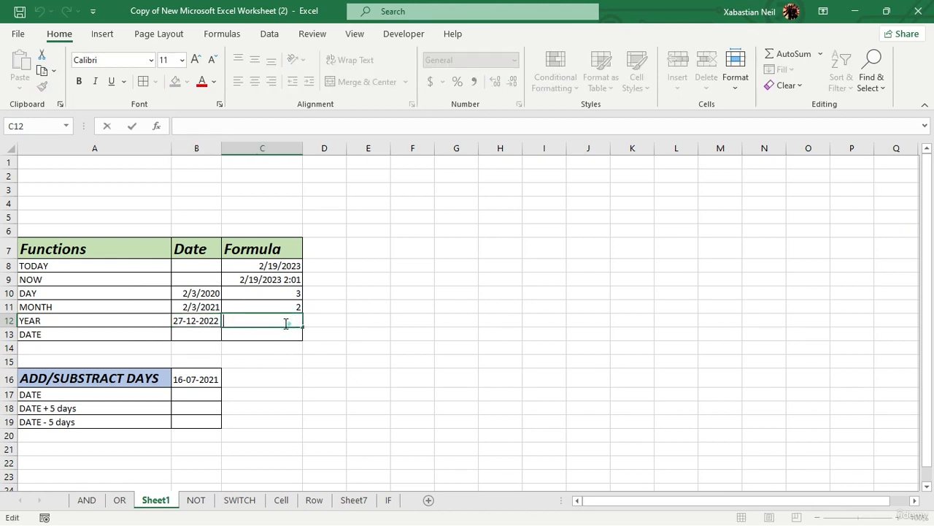
{"action": "type", "text": "="}
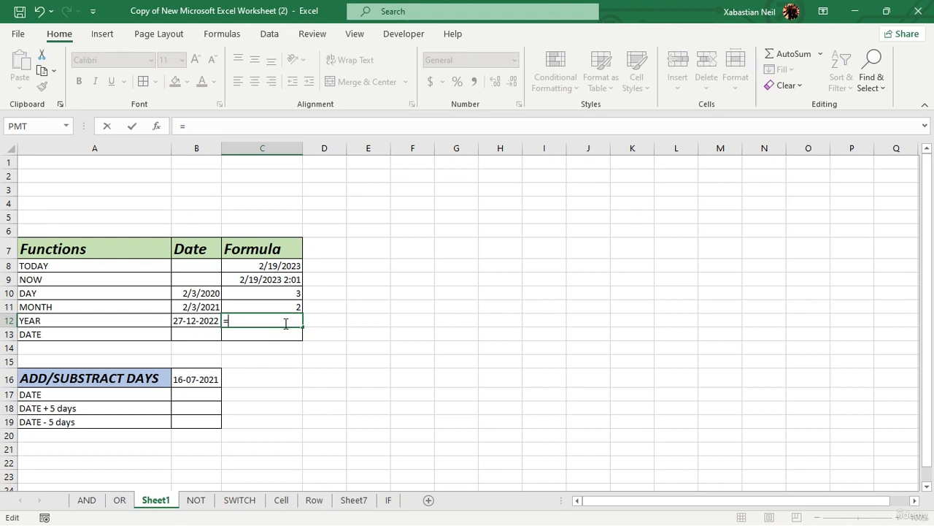
{"action": "type", "text": "year"}
{"action": "key", "text": "Tab"}
{"action": "left_click", "coordinate": [210, 325]}
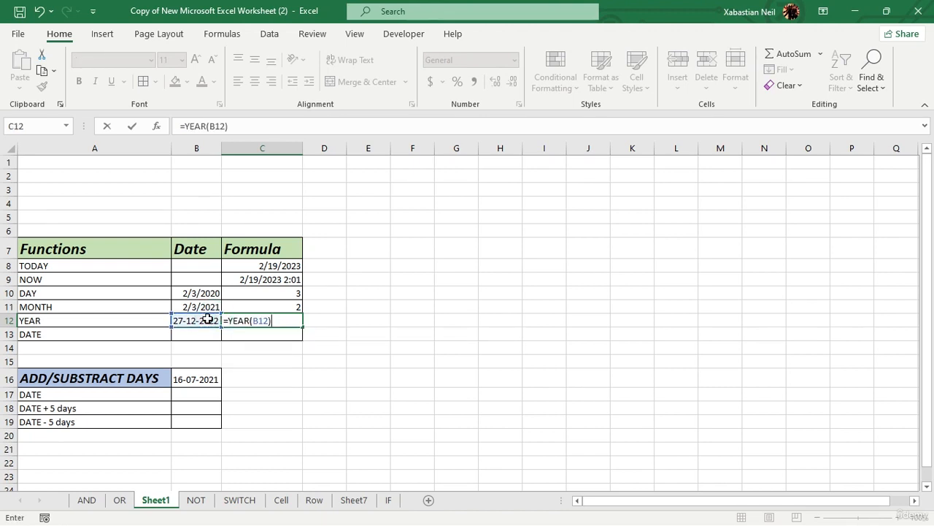
{"action": "key", "text": "Return"}
Open the help on the error in C12, then close the help pane.
{"action": "left_click", "coordinate": [271, 317]}
{"action": "left_click", "coordinate": [212, 324]}
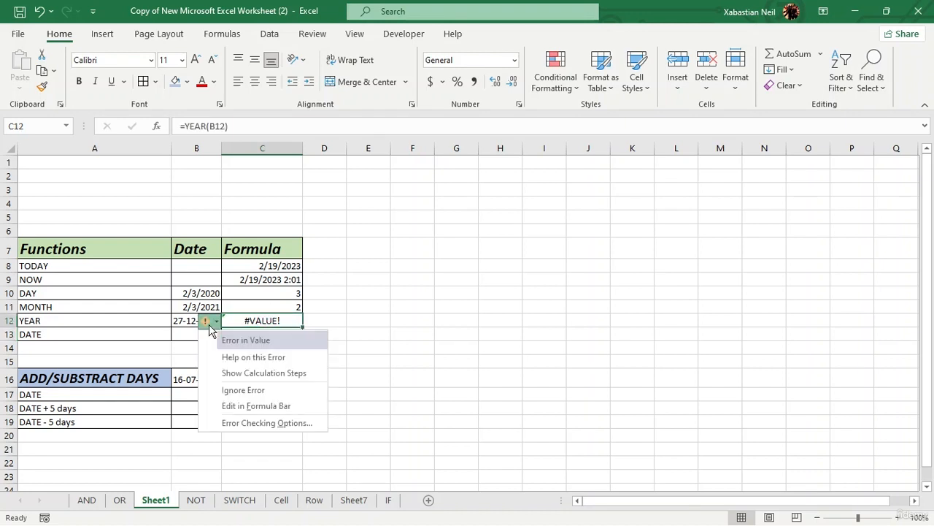
{"action": "left_click", "coordinate": [214, 326]}
{"action": "left_click", "coordinate": [214, 327]}
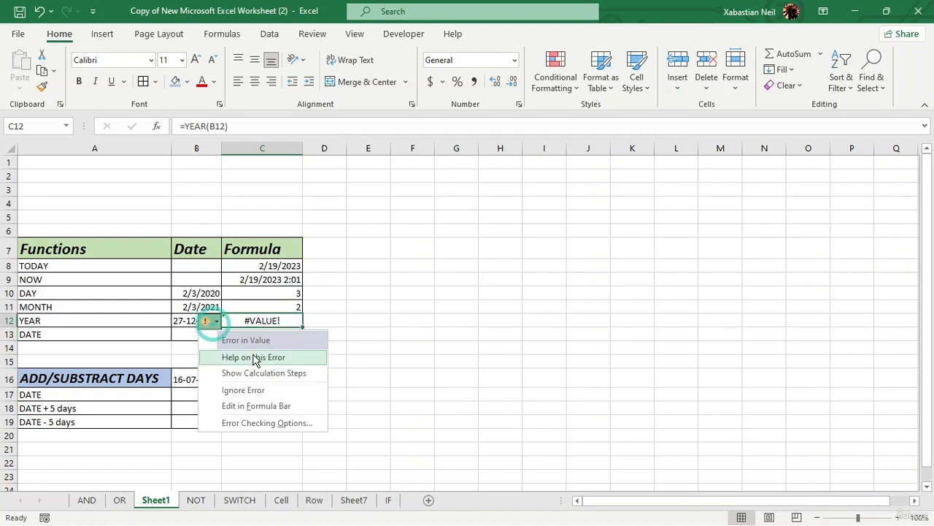
{"action": "left_click", "coordinate": [255, 357]}
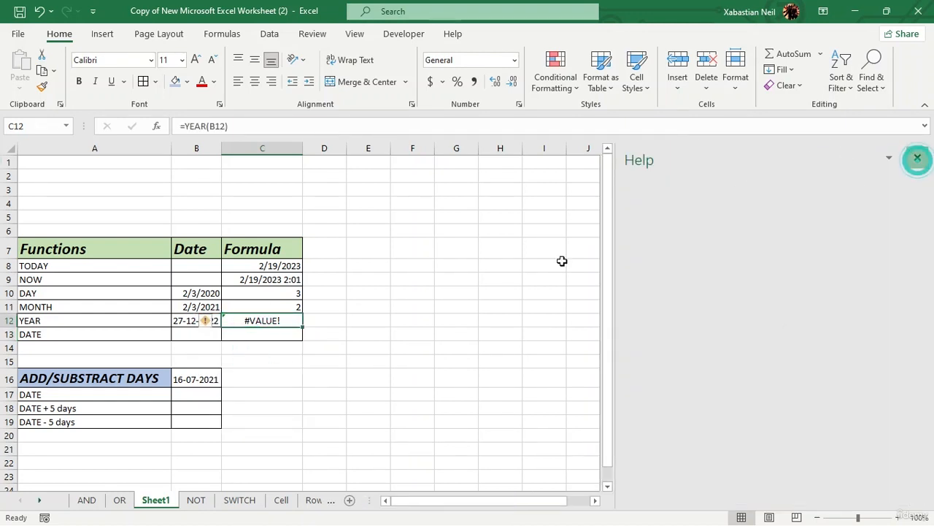
{"action": "left_click", "coordinate": [917, 159]}
Change the source date in B12 to 12-12-2022.
{"action": "double_click", "coordinate": [188, 321]}
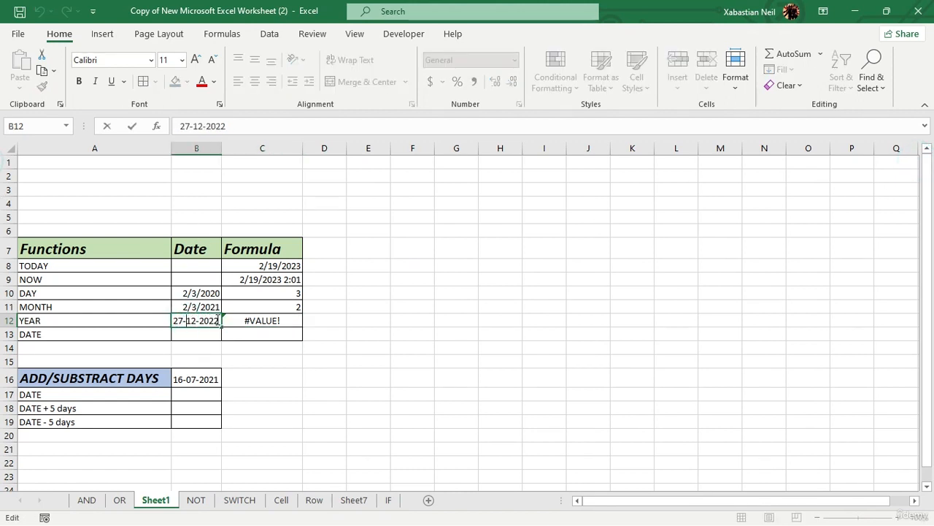
{"action": "key", "text": "BackSpace"}
{"action": "key", "text": "BackSpace"}
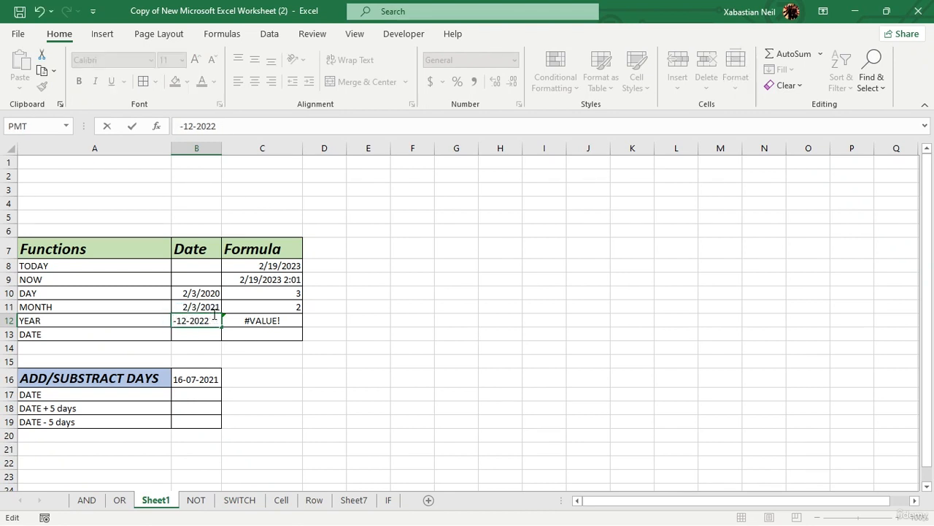
{"action": "type", "text": "12"}
{"action": "key", "text": "Return"}
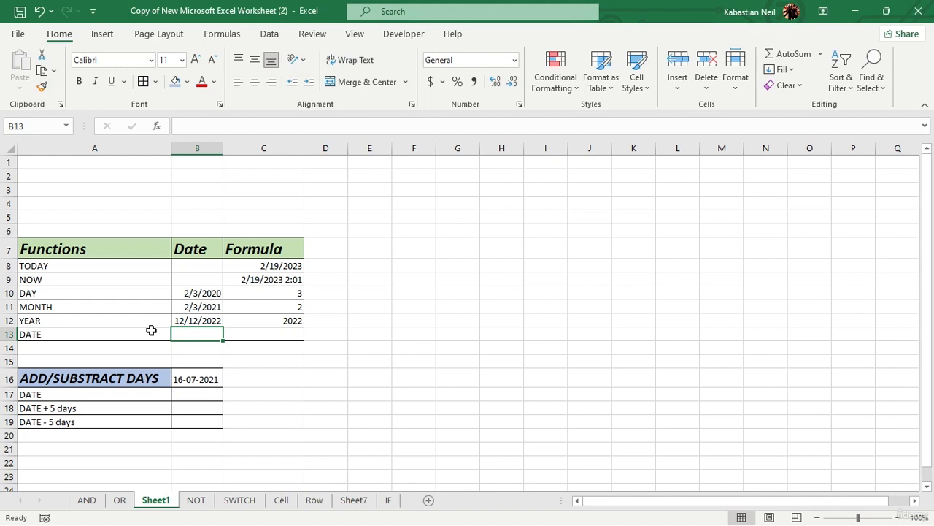
Enter =DATE(C12,C11,C10) in C13 to combine the year, month and day results from the rows above.
{"action": "left_click", "coordinate": [248, 340]}
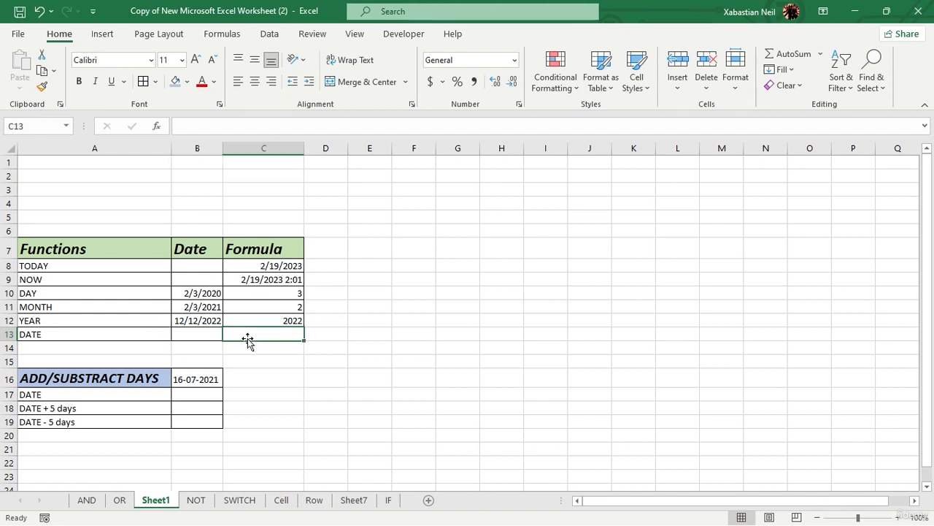
{"action": "type", "text": "="}
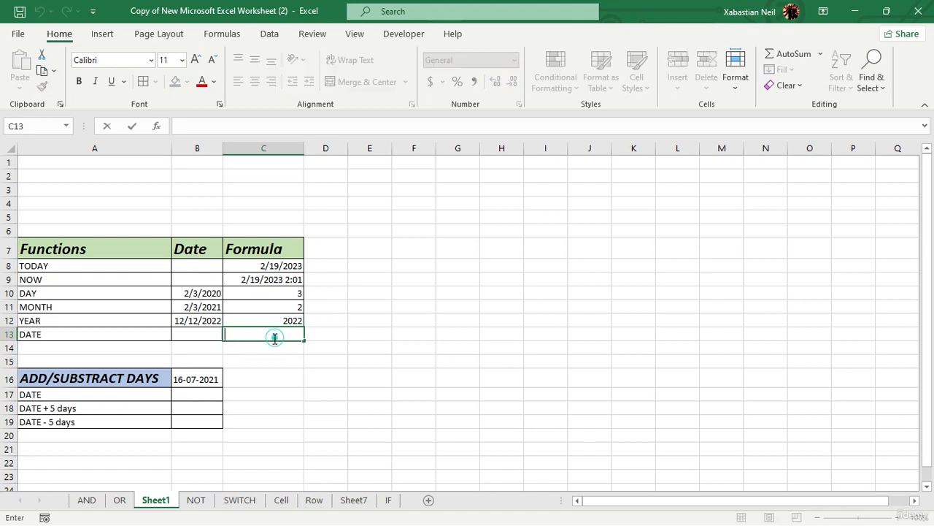
{"action": "left_click", "coordinate": [275, 338]}
{"action": "type", "text": "date"}
{"action": "key", "text": "Tab"}
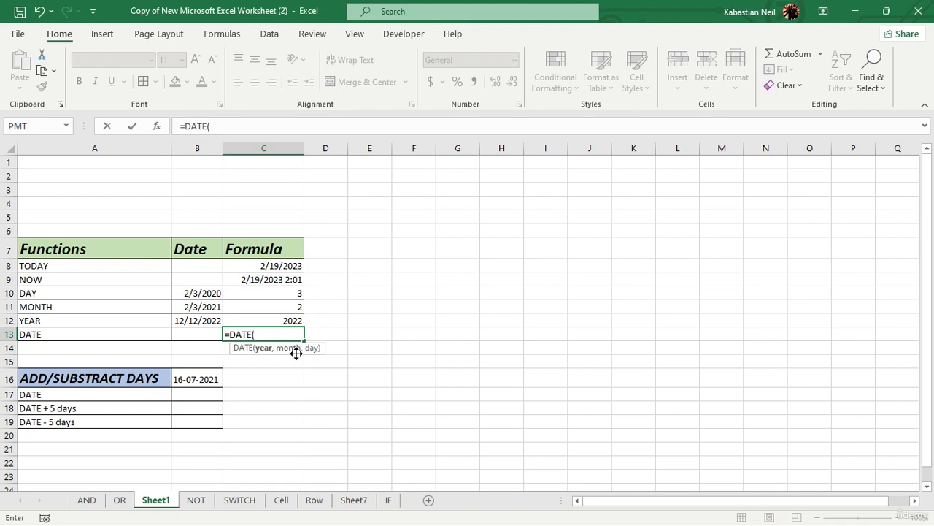
{"action": "left_click", "coordinate": [298, 320]}
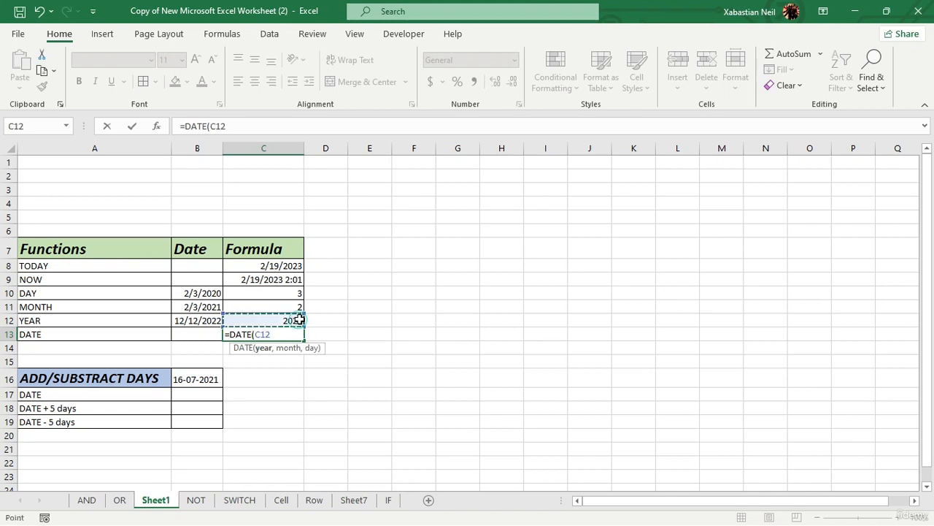
{"action": "type", "text": ","}
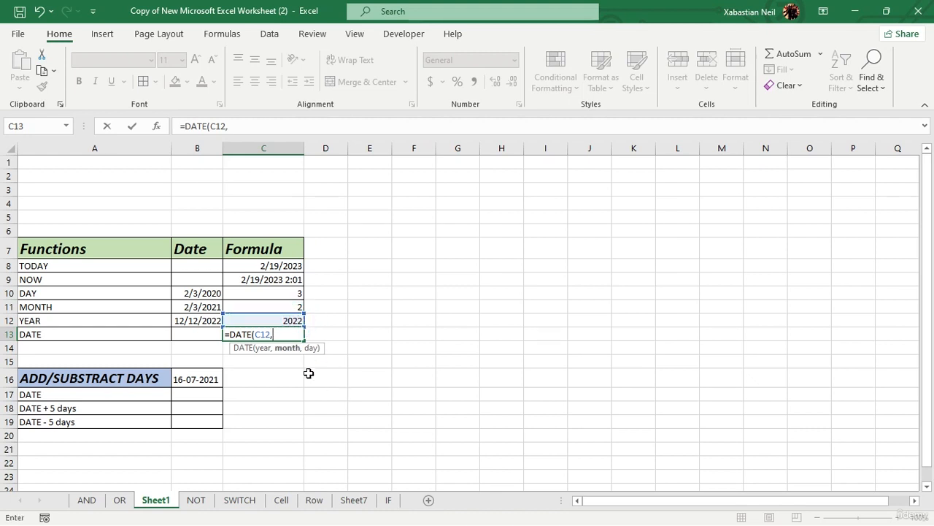
{"action": "left_click", "coordinate": [295, 306]}
{"action": "type", "text": ","}
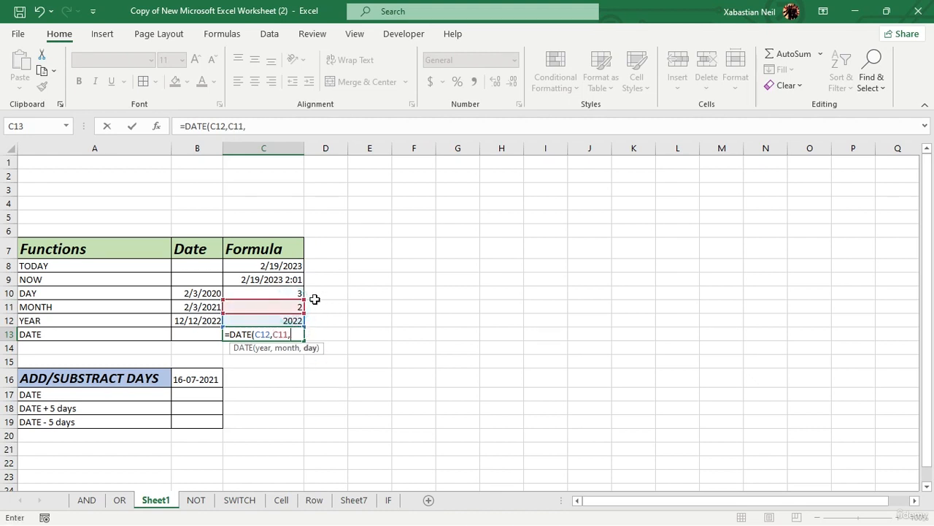
{"action": "left_click", "coordinate": [298, 292]}
{"action": "type", "text": ")"}
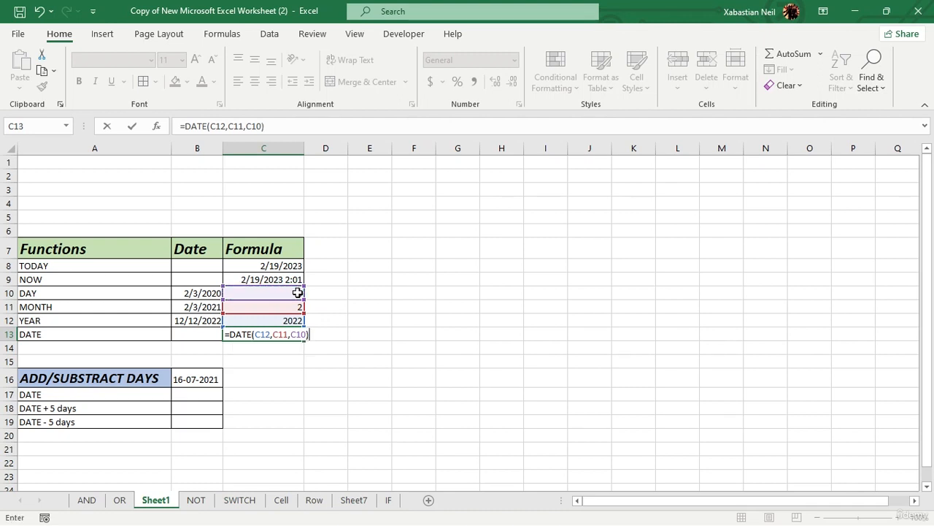
{"action": "key", "text": "Return"}
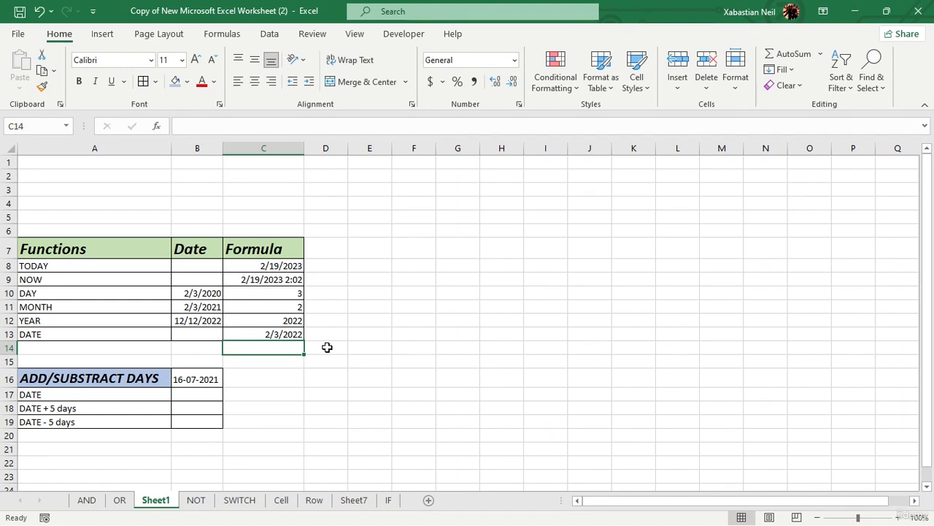
Enter 5 in C18 and C19, beside the DATE + 5 days and DATE - 5 days rows.
{"action": "double_click", "coordinate": [263, 395]}
{"action": "type", "text": "5"}
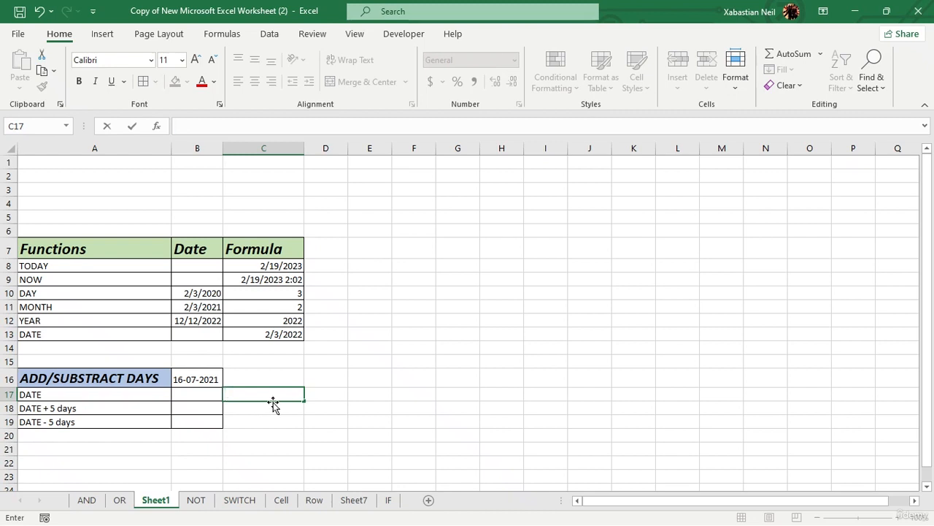
{"action": "left_click", "coordinate": [271, 405]}
{"action": "type", "text": "5"}
{"action": "left_click", "coordinate": [281, 421]}
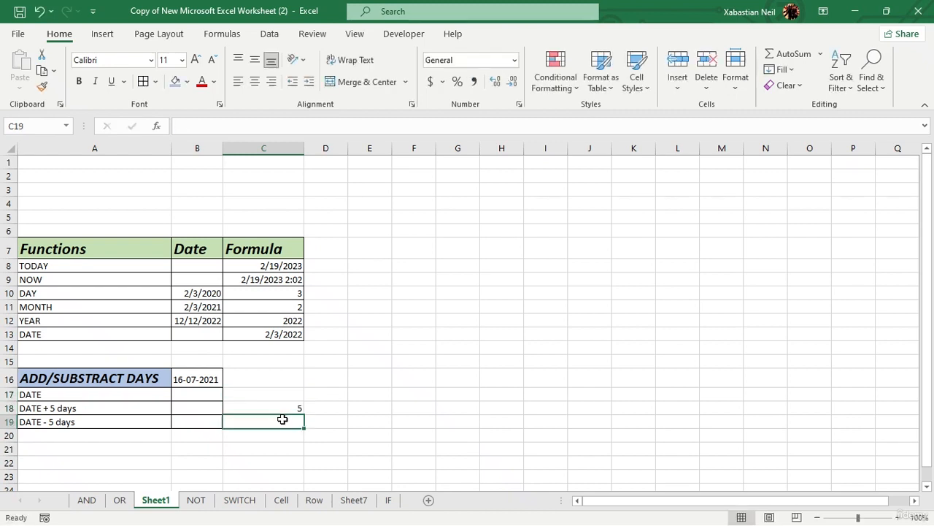
{"action": "type", "text": "5"}
{"action": "left_click", "coordinate": [412, 388]}
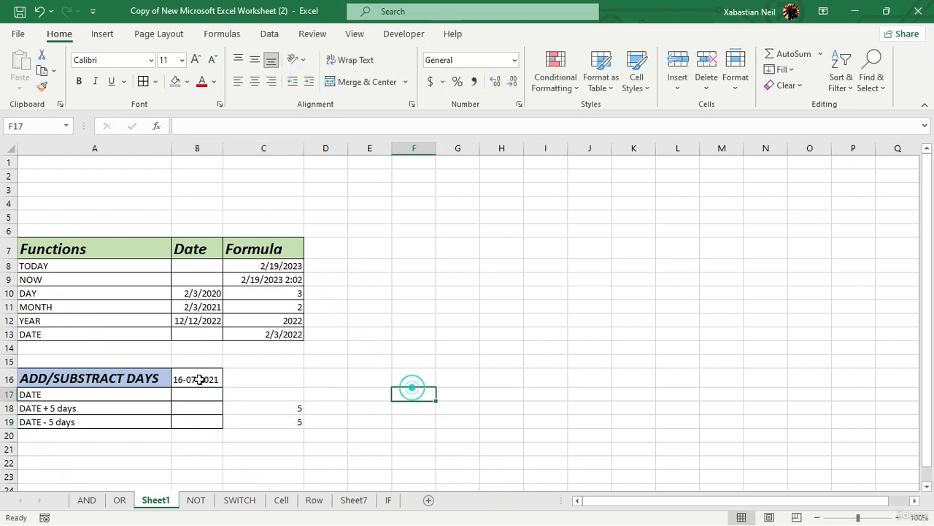
Move the date 16-07-2021 from B16 into B17, beside the DATE label.
{"action": "left_click", "coordinate": [220, 379]}
{"action": "key", "text": "ctrl+x"}
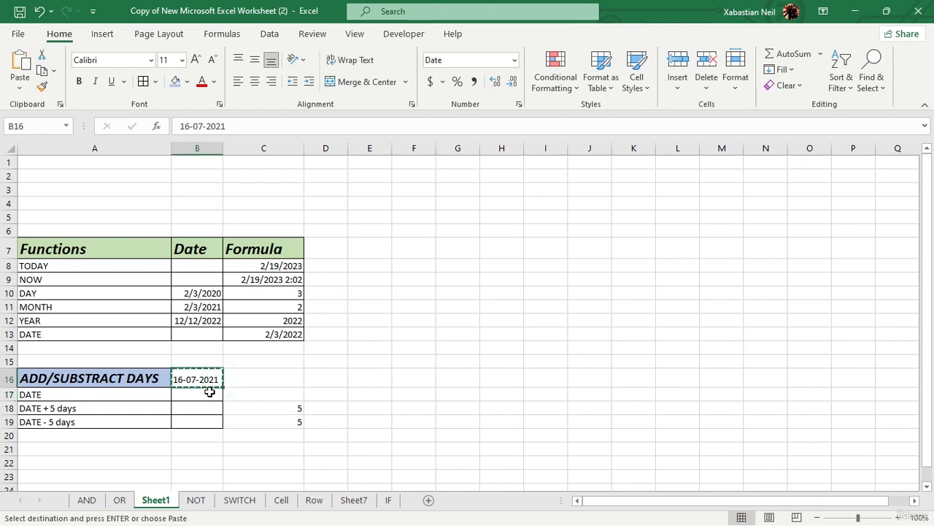
{"action": "left_click", "coordinate": [209, 392]}
{"action": "key", "text": "Return"}
{"action": "left_click", "coordinate": [412, 379]}
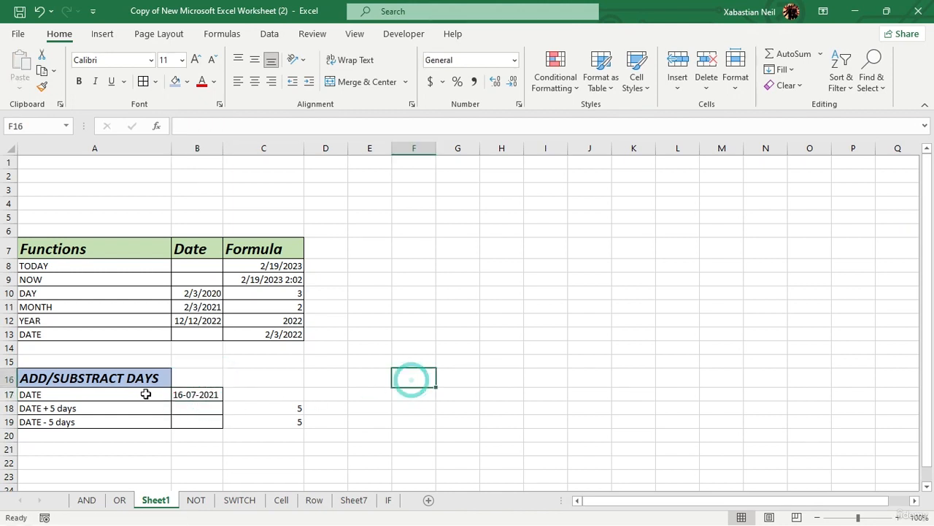
Enter =B17+C18 in B18 to add the 5 days to the date.
{"action": "left_click", "coordinate": [211, 412]}
{"action": "double_click", "coordinate": [212, 412]}
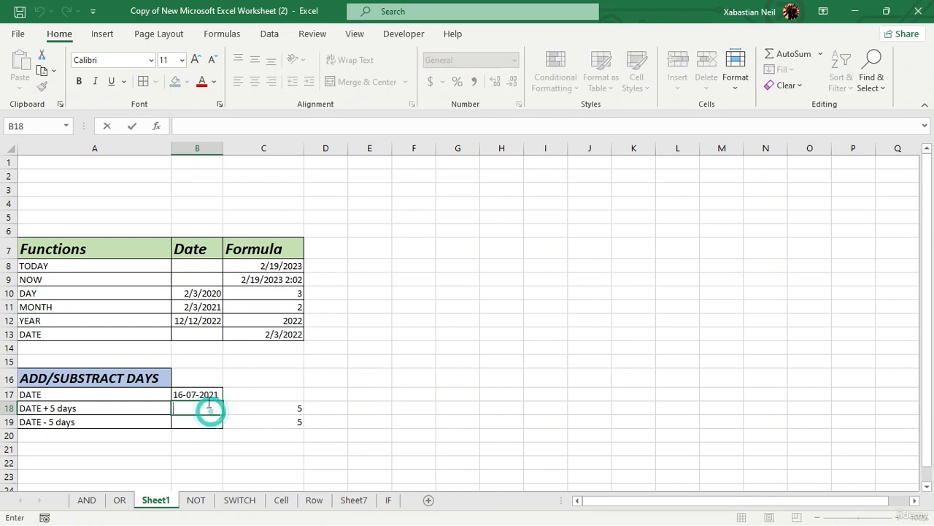
{"action": "type", "text": "="}
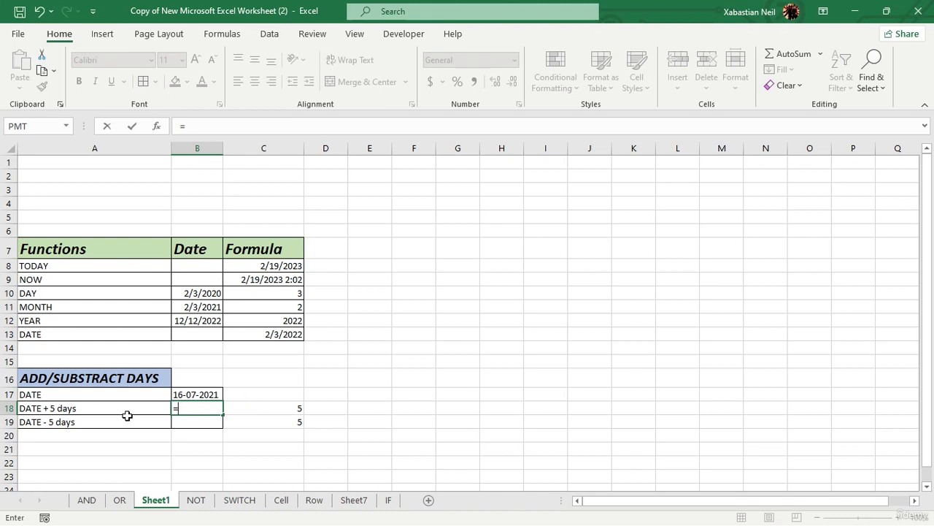
{"action": "left_click", "coordinate": [210, 391]}
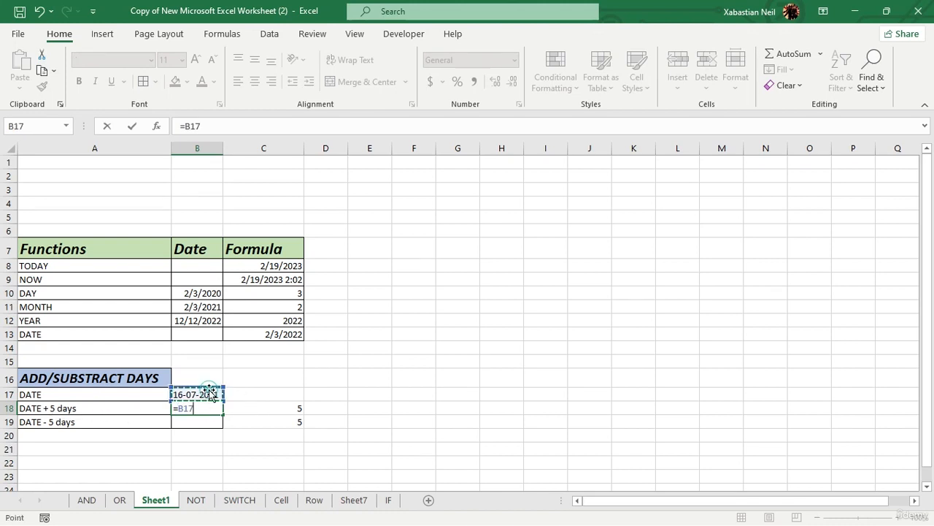
{"action": "type", "text": "+"}
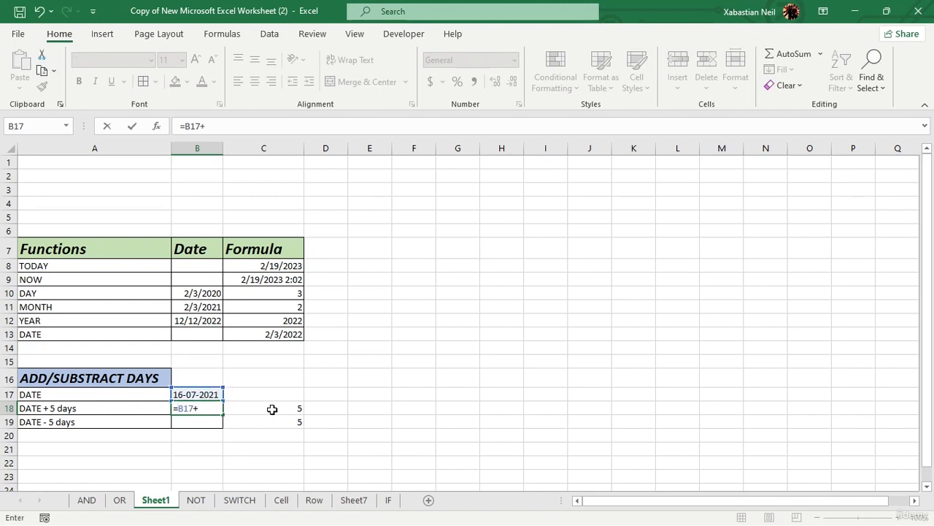
{"action": "left_click", "coordinate": [272, 408]}
{"action": "key", "text": "Return"}
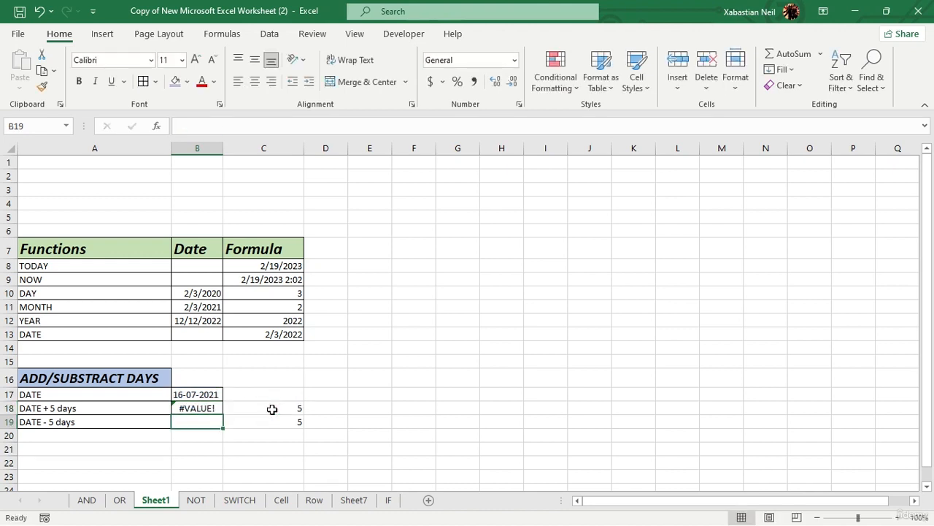
Change the source date in B17 to 12-07-2021.
{"action": "left_click", "coordinate": [184, 394]}
{"action": "left_click", "coordinate": [179, 407]}
{"action": "left_click", "coordinate": [180, 395]}
{"action": "double_click", "coordinate": [181, 395]}
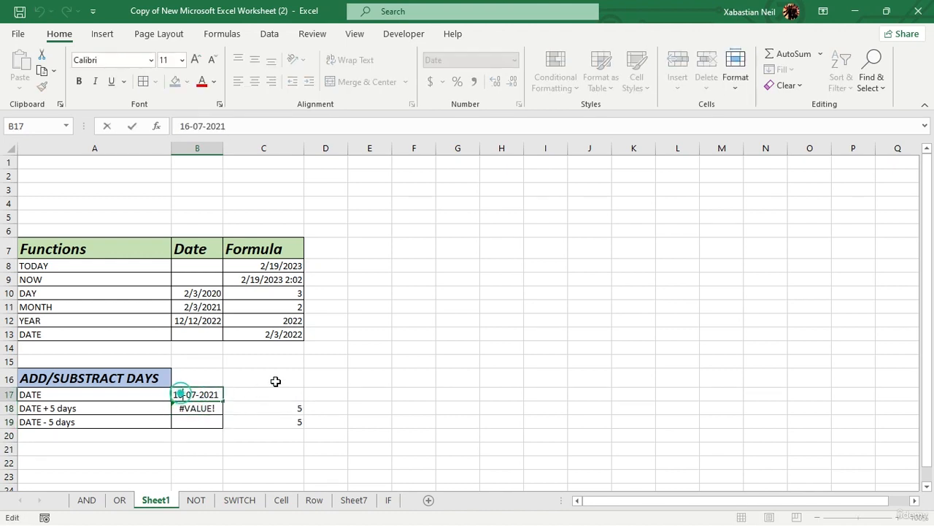
{"action": "key", "text": "BackSpace"}
{"action": "type", "text": "2"}
{"action": "key", "text": "Return"}
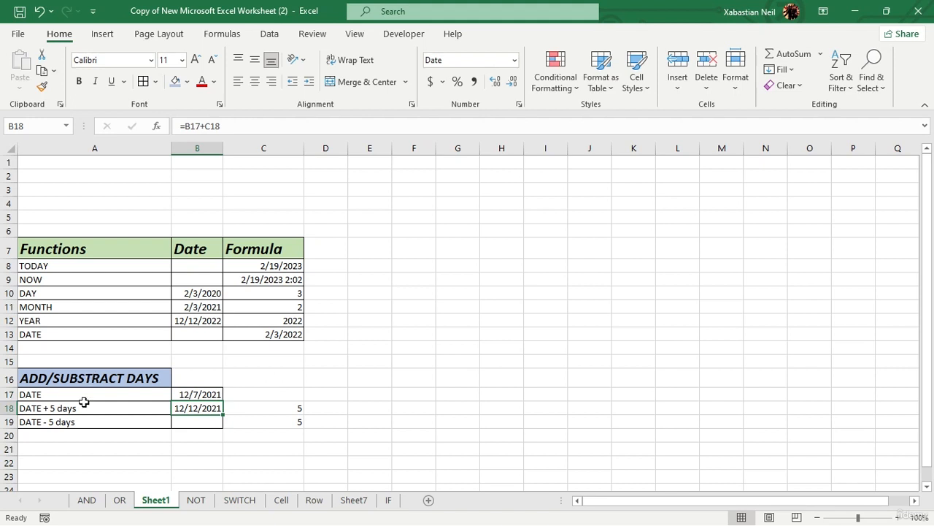
Enter =B17-C19 in B19 to subtract the 5 days from the date.
{"action": "left_click", "coordinate": [206, 420]}
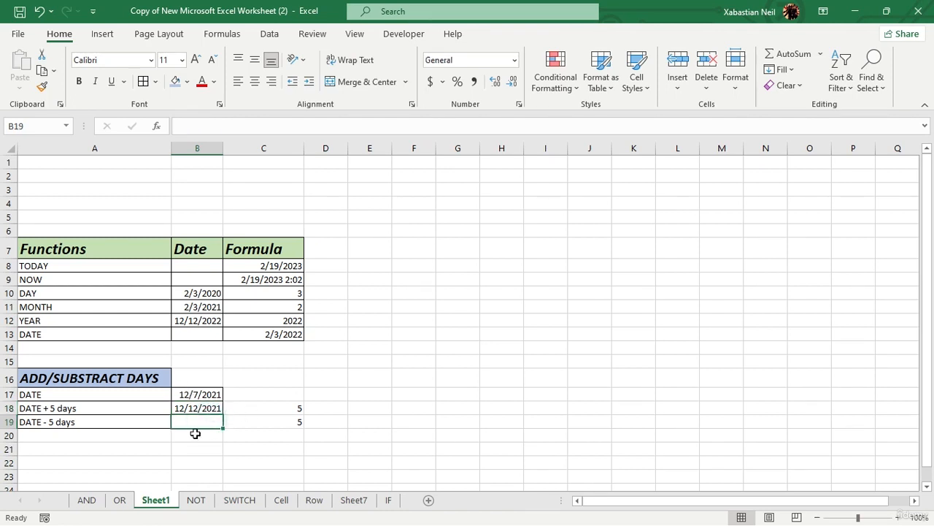
{"action": "double_click", "coordinate": [216, 423]}
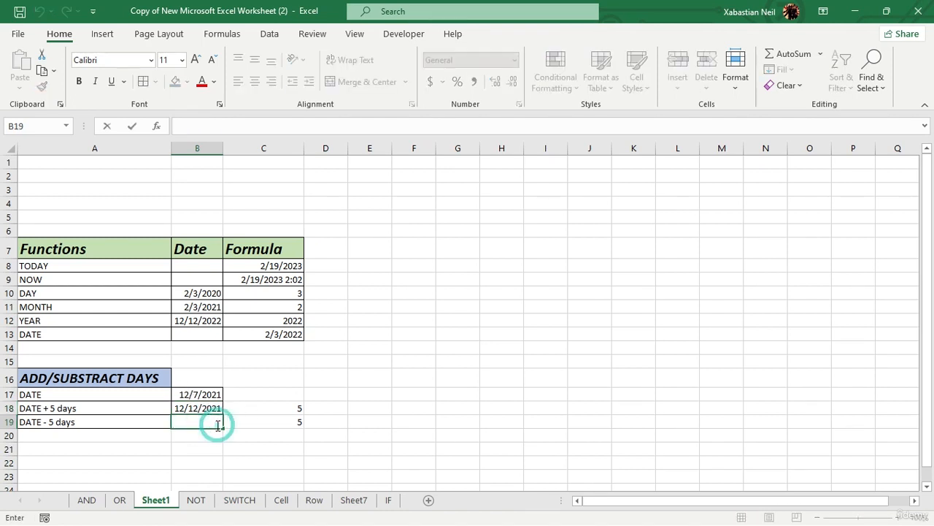
{"action": "type", "text": "="}
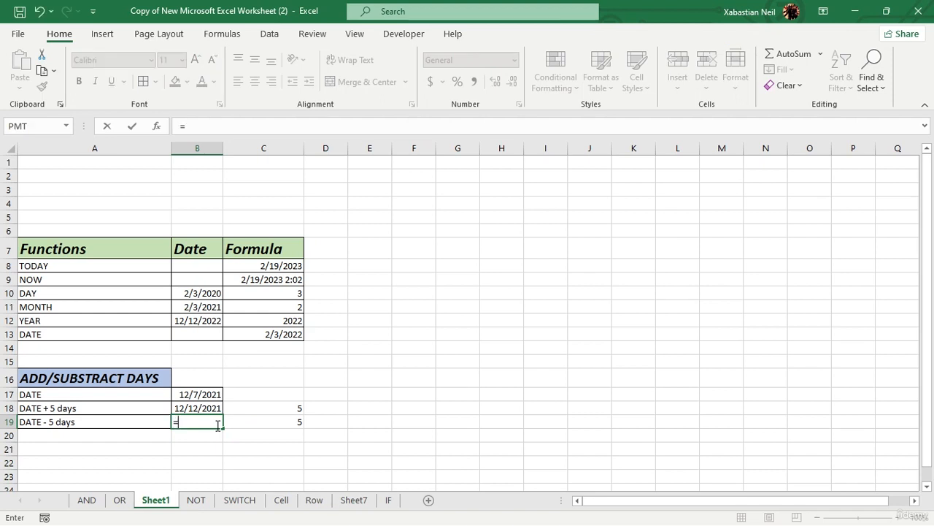
{"action": "left_click", "coordinate": [215, 394]}
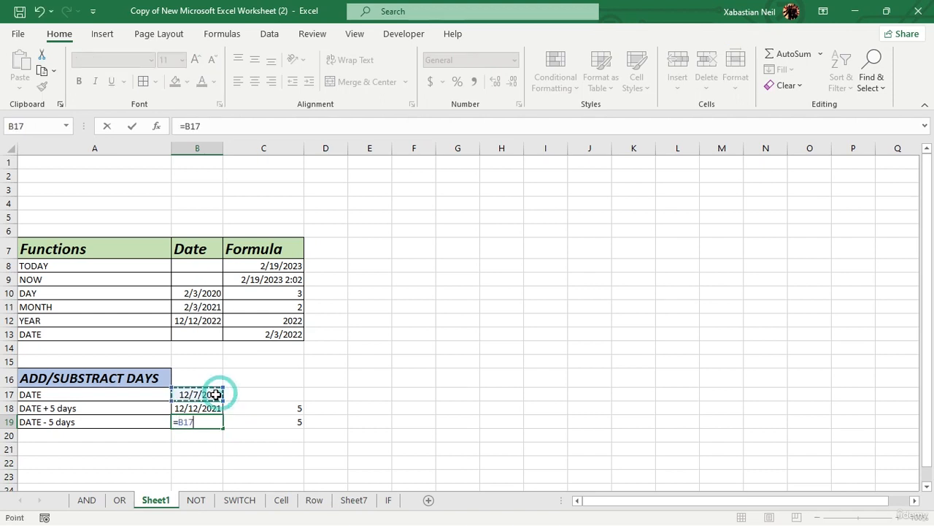
{"action": "type", "text": "-"}
{"action": "left_click", "coordinate": [290, 423]}
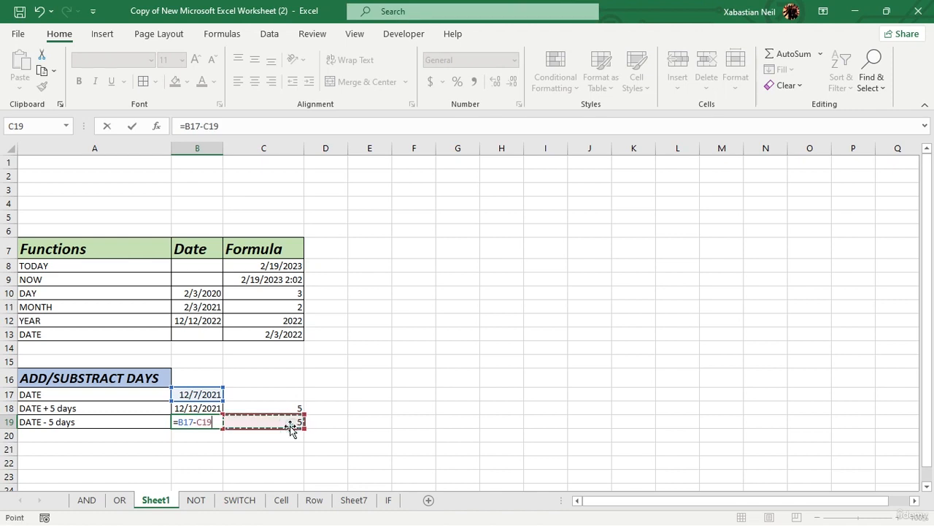
{"action": "key", "text": "Return"}
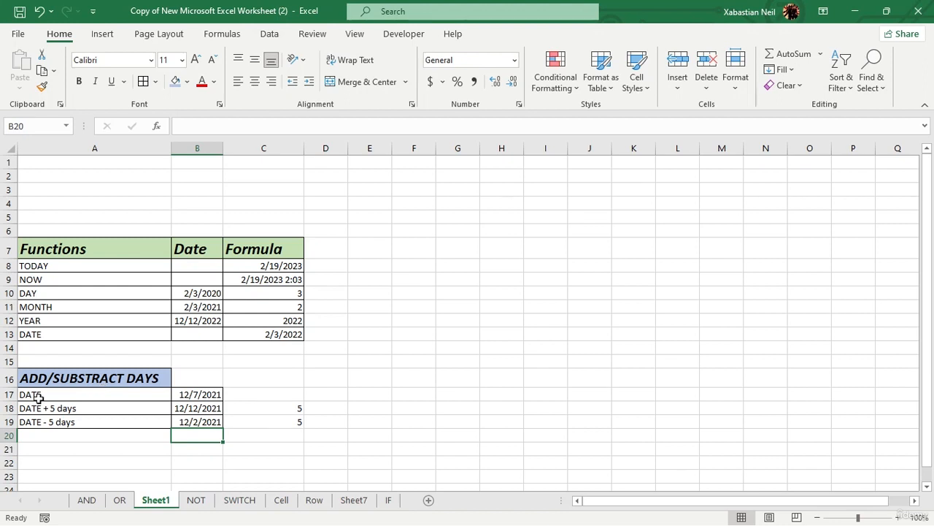
Enter =EDATE(B17,C18) in B20, using the date in B17 and the number in C18 as months.
{"action": "left_click", "coordinate": [129, 445]}
{"action": "double_click", "coordinate": [187, 439]}
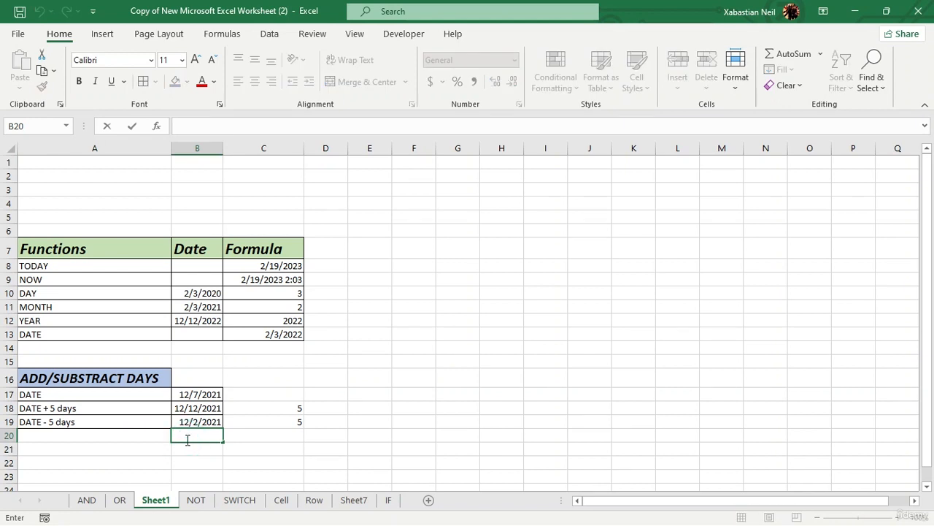
{"action": "type", "text": "="}
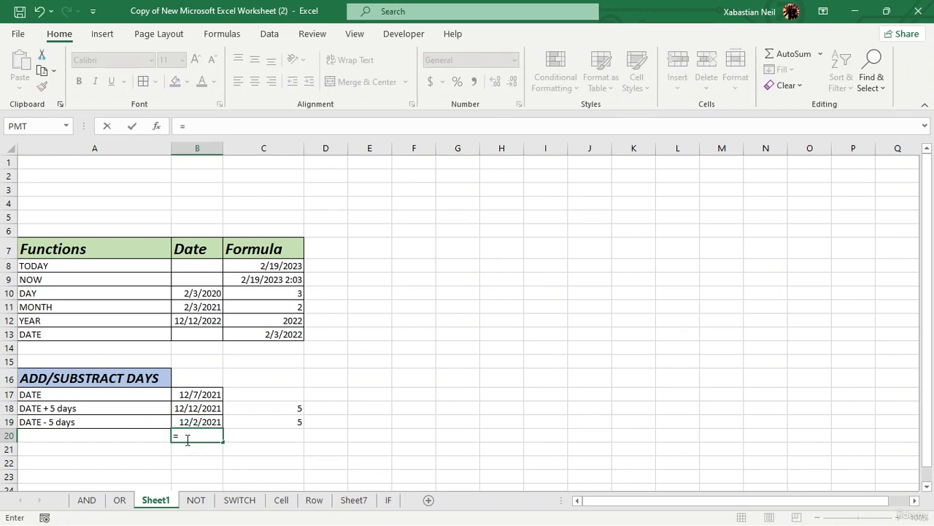
{"action": "type", "text": "edat"}
{"action": "type", "text": "e"}
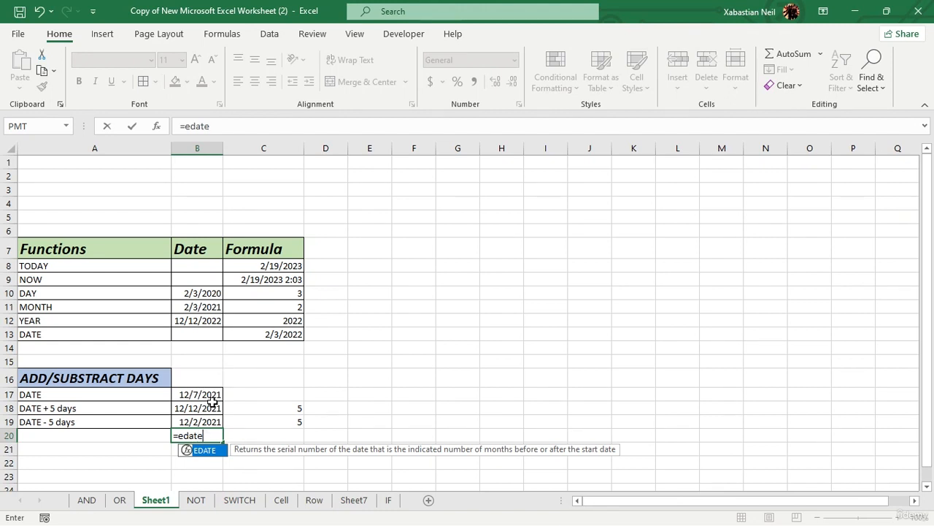
{"action": "key", "text": "Tab"}
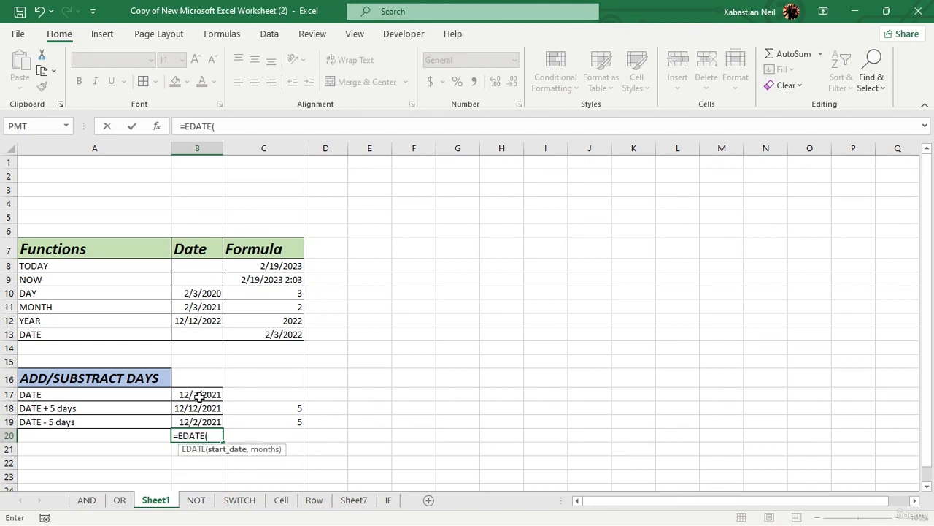
{"action": "left_click", "coordinate": [199, 397]}
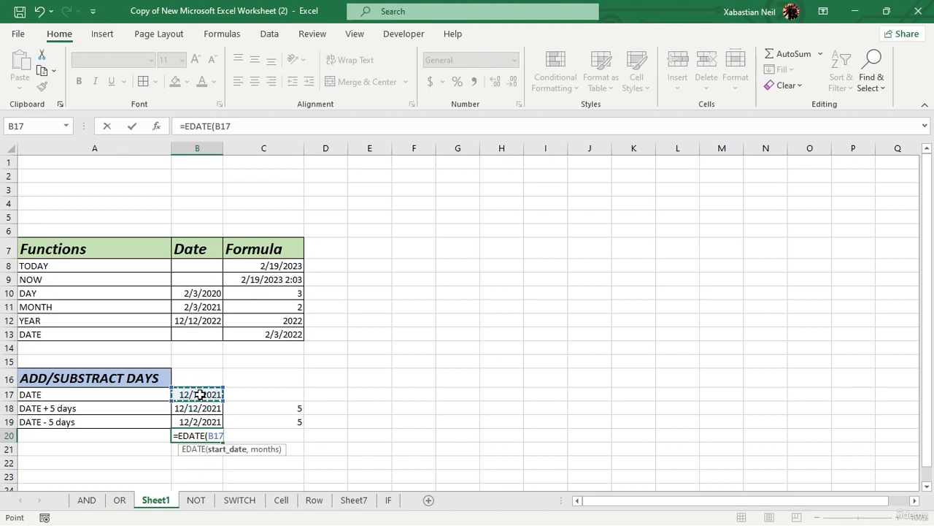
{"action": "type", "text": ","}
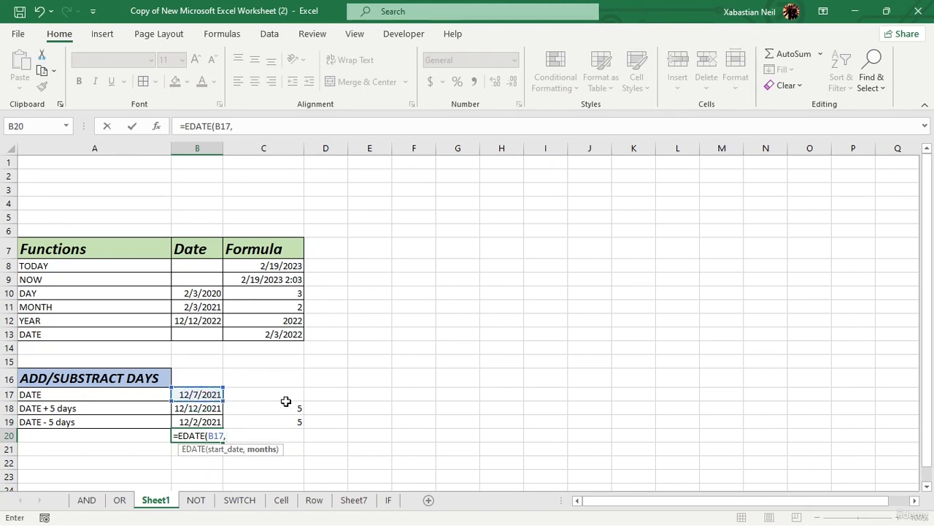
{"action": "left_click", "coordinate": [279, 406]}
{"action": "type", "text": ")"}
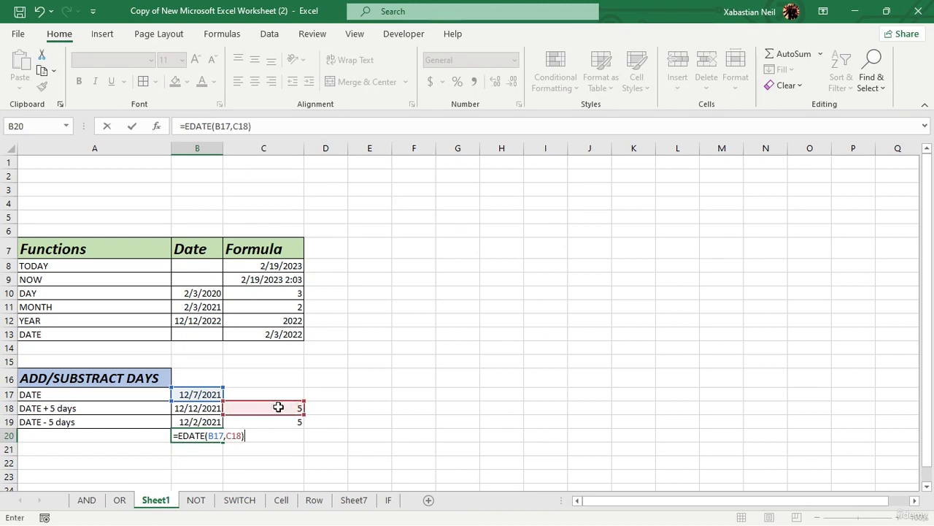
{"action": "key", "text": "Return"}
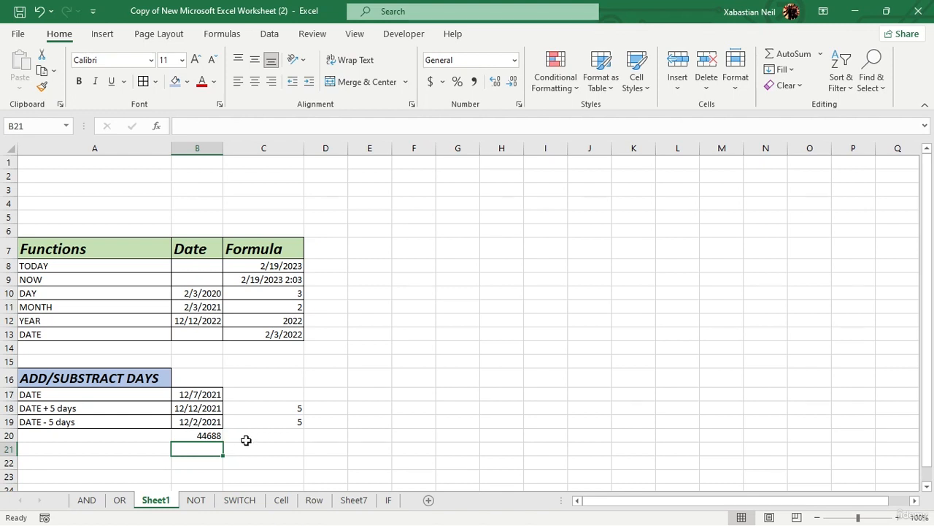
Enter =EDATE(B17,C19) in B21, below the first EDATE formula, and select that cell to review it.
{"action": "double_click", "coordinate": [205, 450]}
{"action": "type", "text": "="}
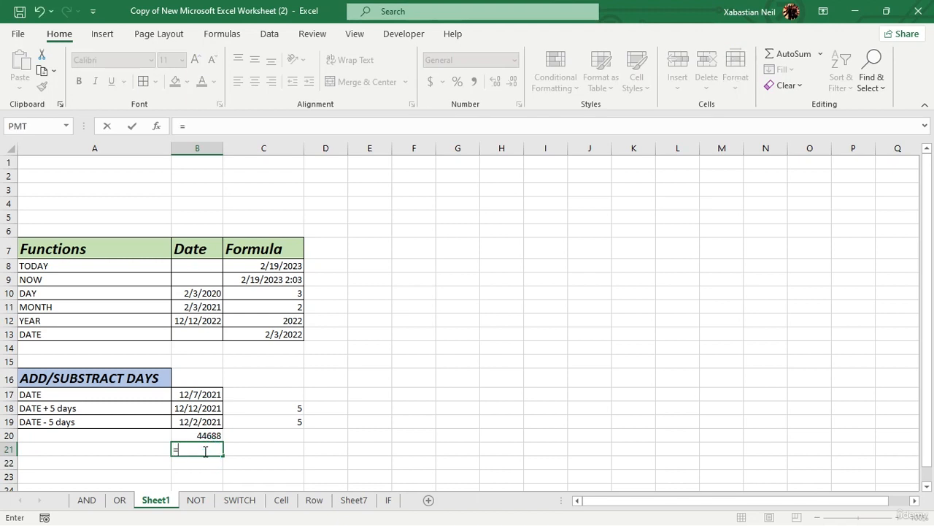
{"action": "type", "text": "edate"}
{"action": "key", "text": "Tab"}
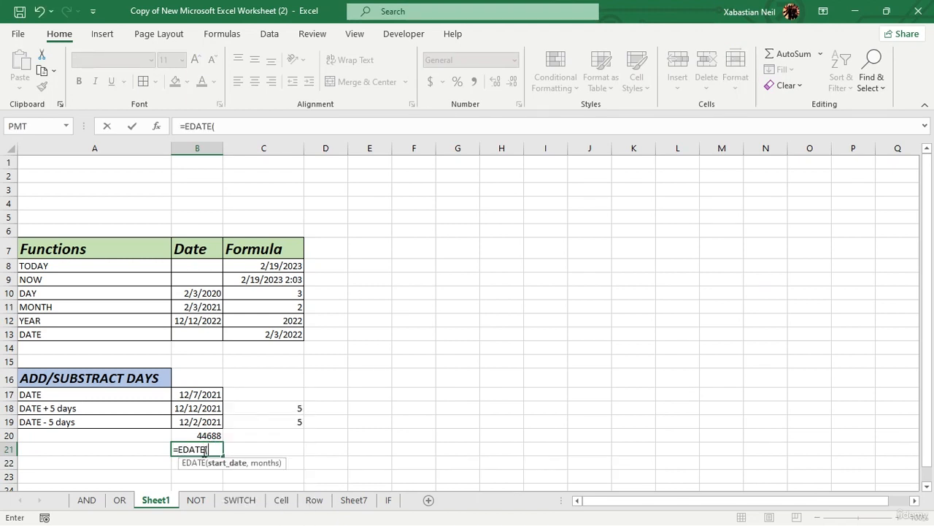
{"action": "left_click", "coordinate": [209, 394]}
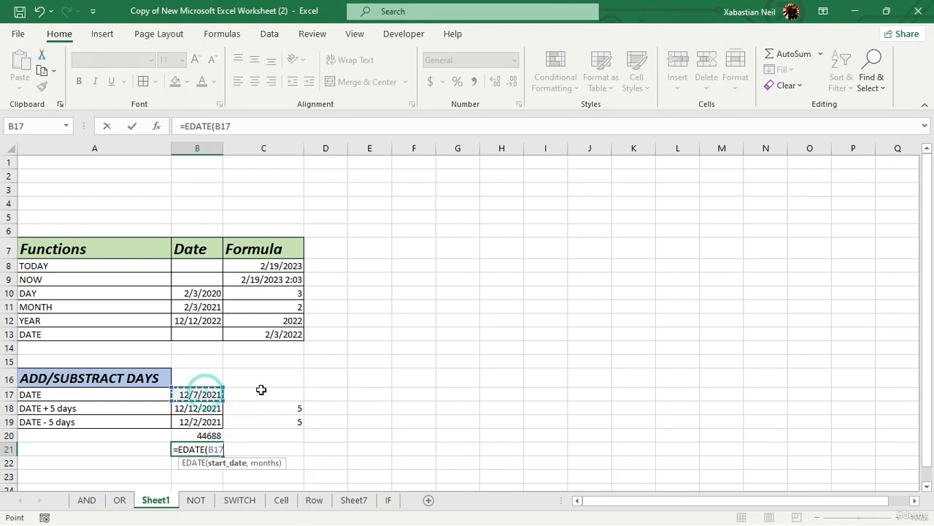
{"action": "type", "text": ","}
{"action": "left_click", "coordinate": [284, 420]}
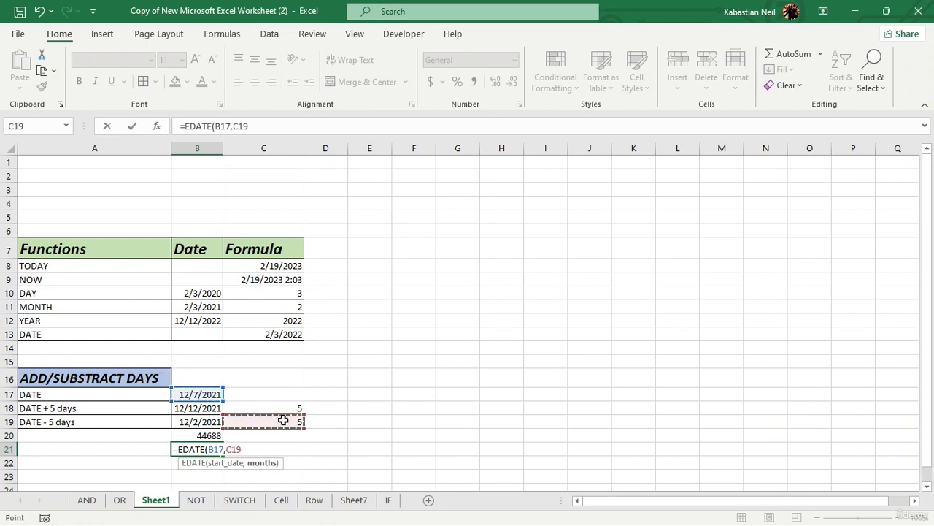
{"action": "type", "text": ")"}
{"action": "key", "text": "Return"}
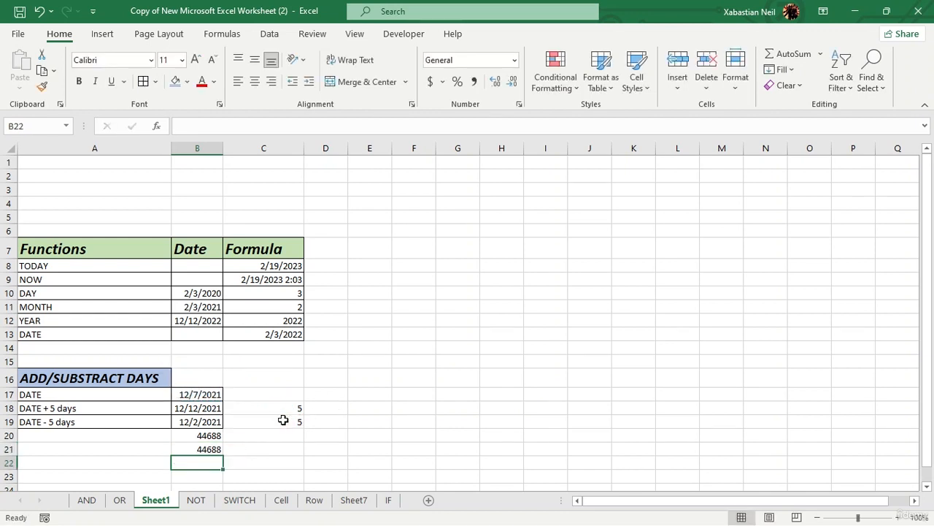
{"action": "left_click", "coordinate": [219, 449]}
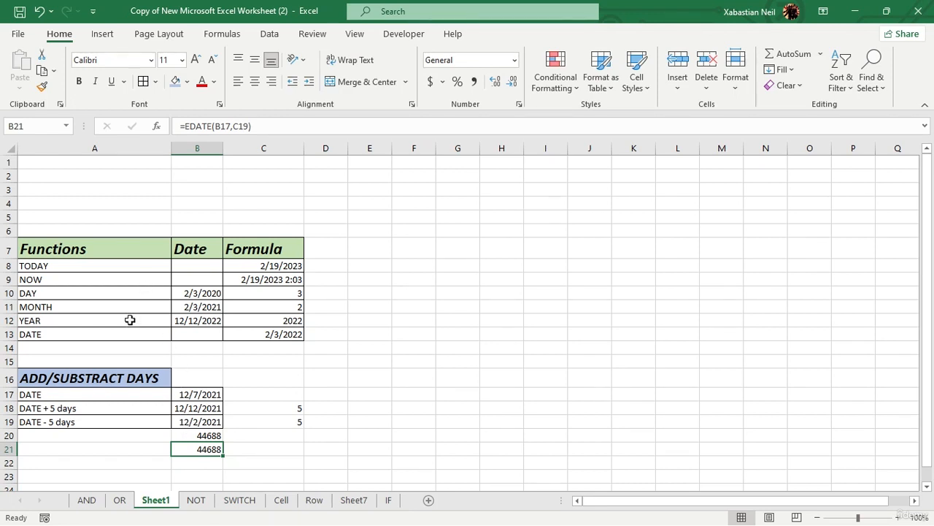
Set the number in C19, beside the DATE - 5 days row, to 10.
{"action": "left_click", "coordinate": [289, 423]}
{"action": "double_click", "coordinate": [290, 422]}
{"action": "key", "text": "BackSpace"}
{"action": "type", "text": "1"}
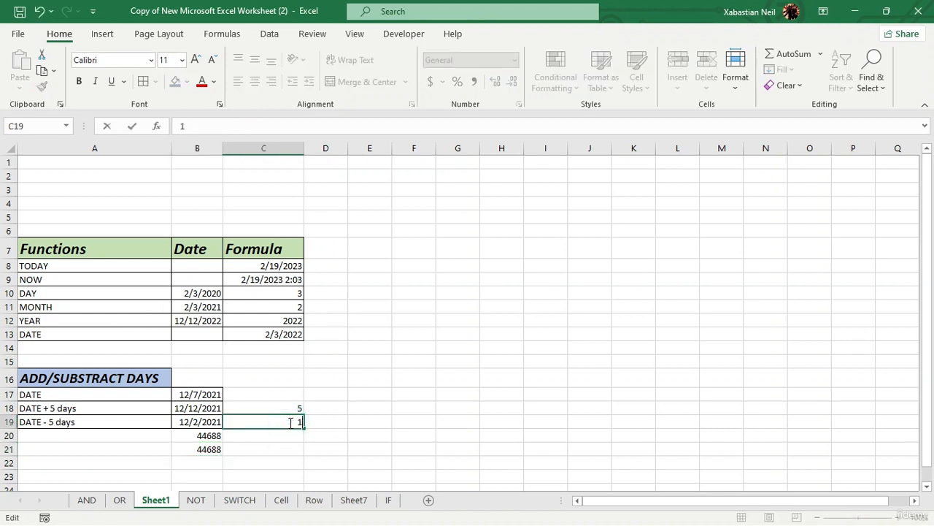
{"action": "type", "text": "0"}
{"action": "key", "text": "Return"}
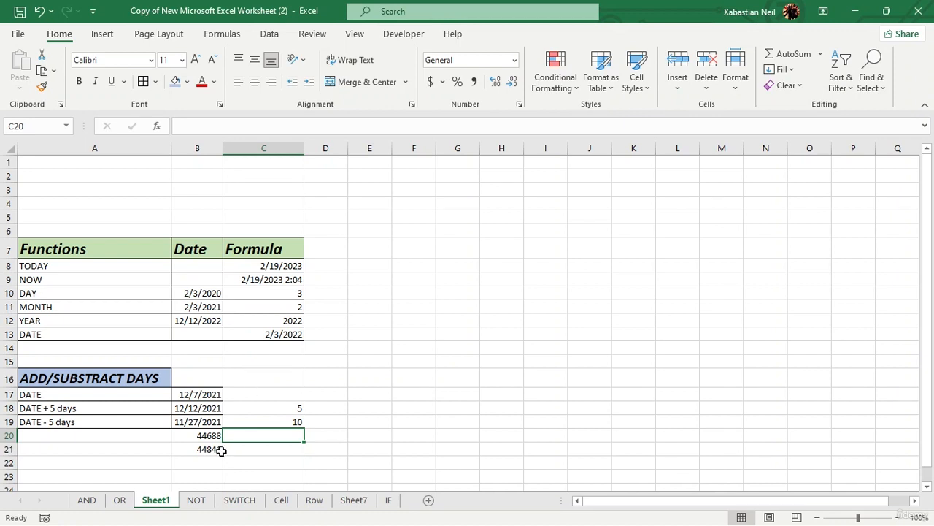
Make the number in C19 negative, as -10.
{"action": "left_click", "coordinate": [277, 424]}
{"action": "double_click", "coordinate": [280, 422]}
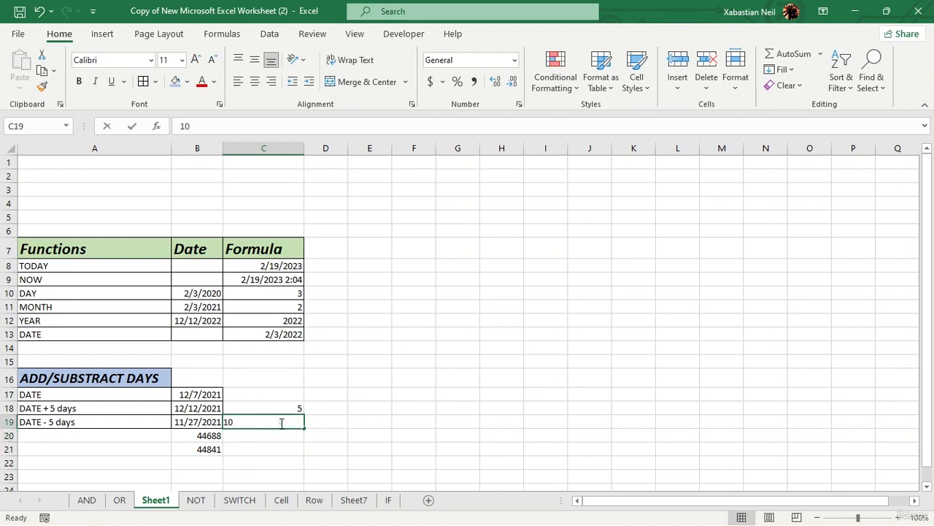
{"action": "type", "text": "-"}
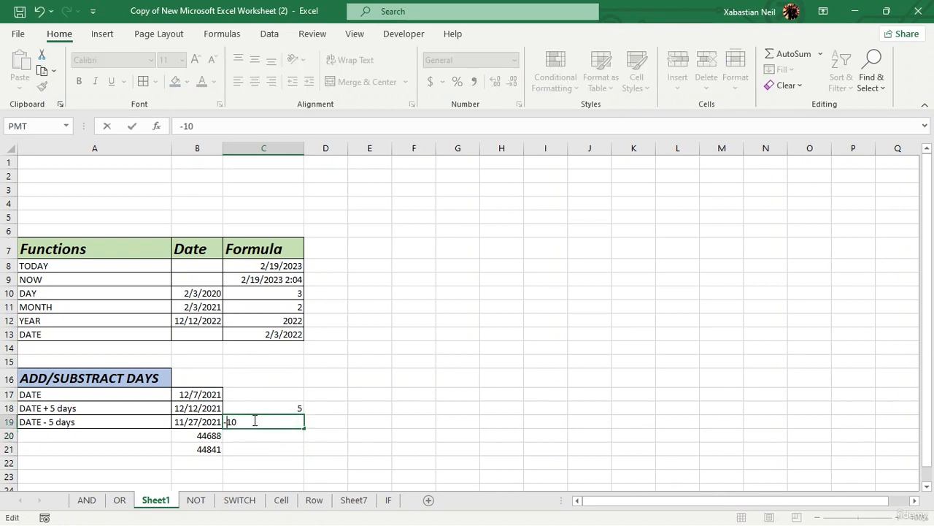
{"action": "key", "text": "Return"}
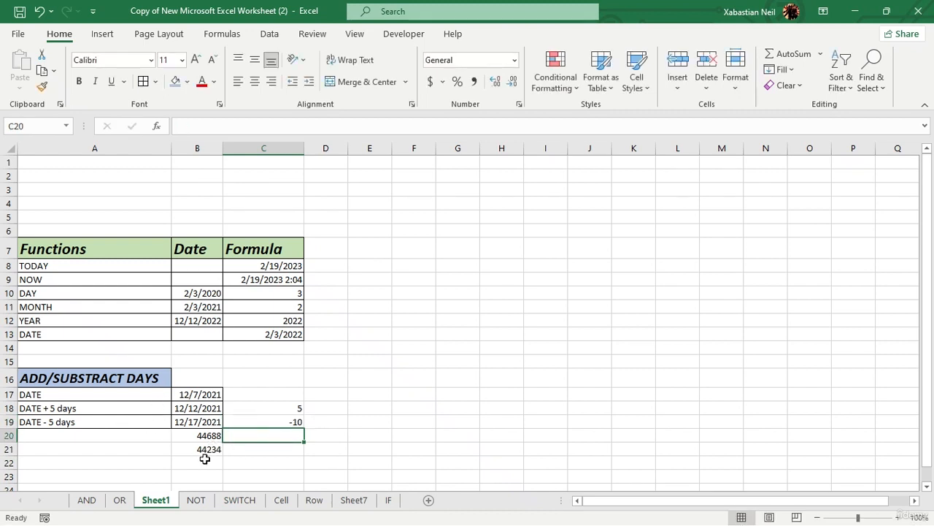
Write =EDATE(B17,C18) in cell F8, using the date in B17 as start date and C18 as months.
{"action": "left_click", "coordinate": [414, 268]}
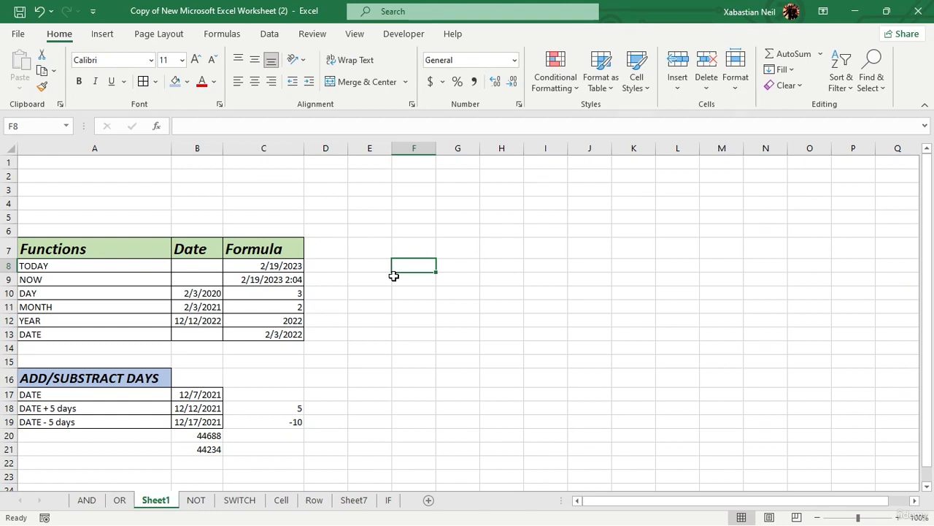
{"action": "type", "text": "=edate"}
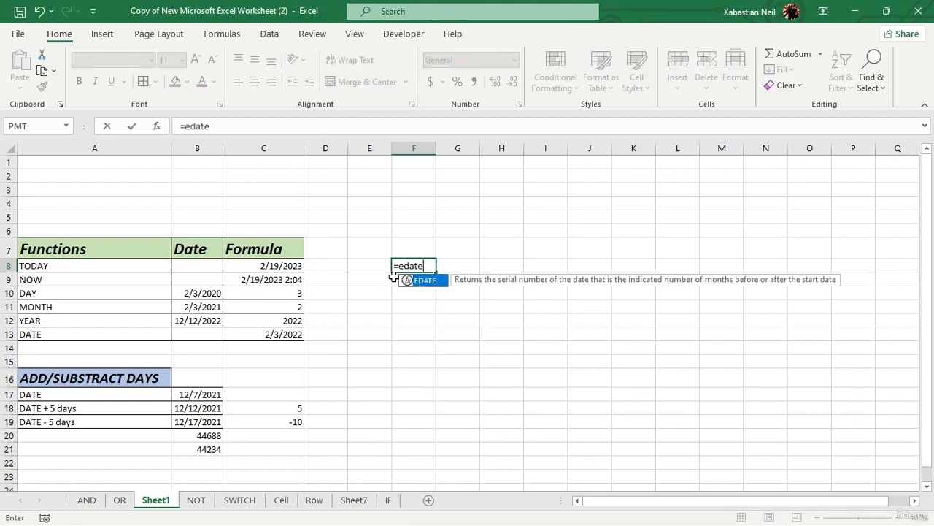
{"action": "key", "text": "Tab"}
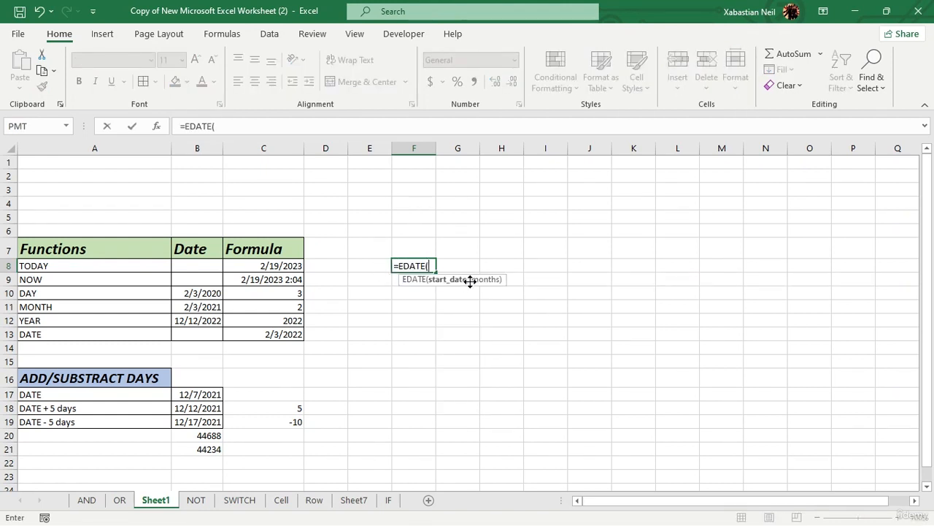
{"action": "left_click", "coordinate": [207, 394]}
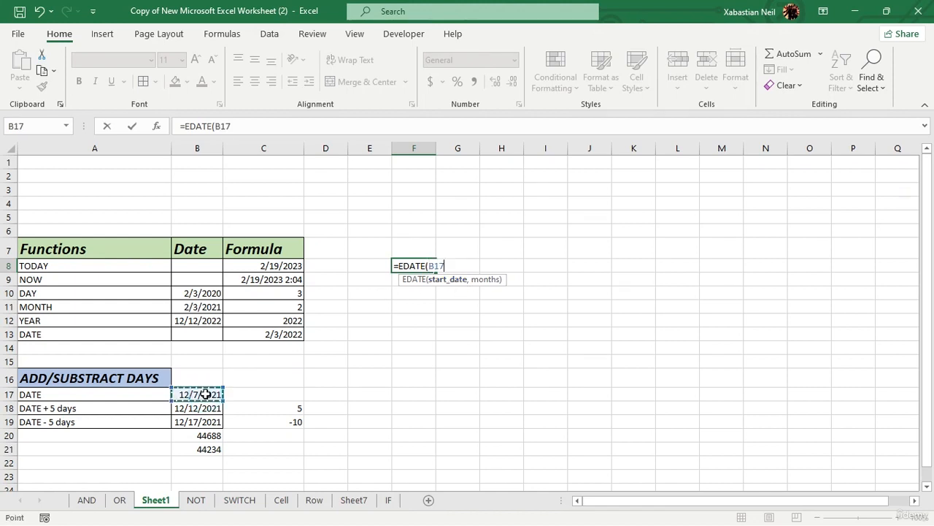
{"action": "type", "text": ","}
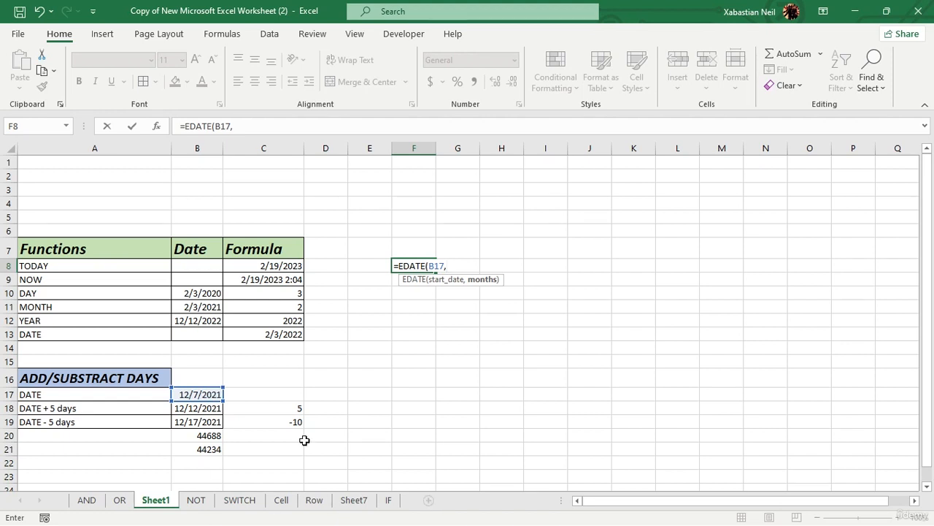
{"action": "left_click", "coordinate": [293, 407]}
{"action": "type", "text": ")"}
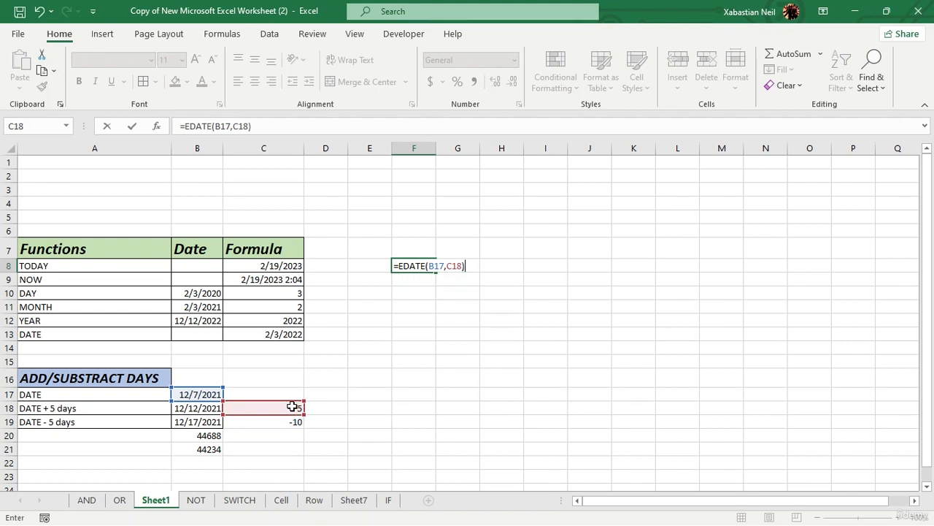
Replace the C18 reference in the F8 formula with 12 months and enter it as =EDATE(B17,12).
{"action": "key", "text": "BackSpace"}
{"action": "key", "text": "BackSpace"}
{"action": "key", "text": "BackSpace"}
{"action": "key", "text": "BackSpace"}
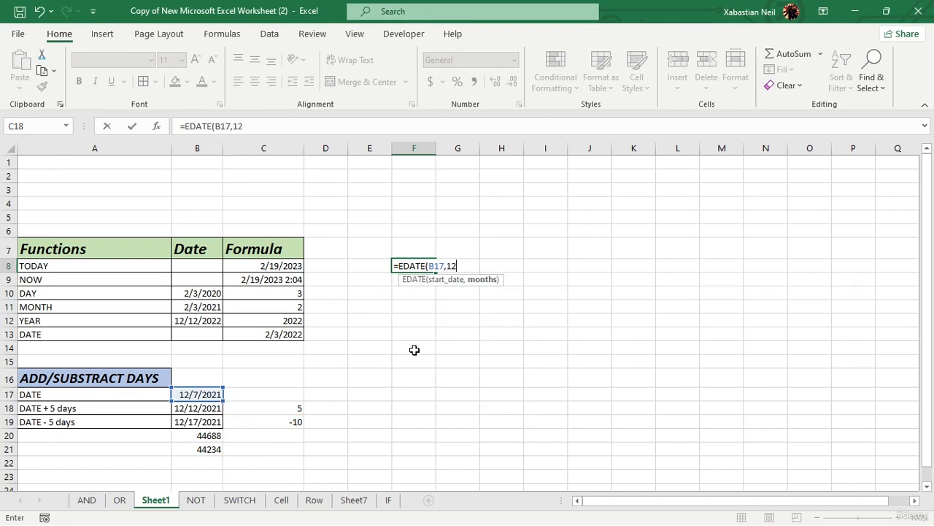
{"action": "type", "text": "12)"}
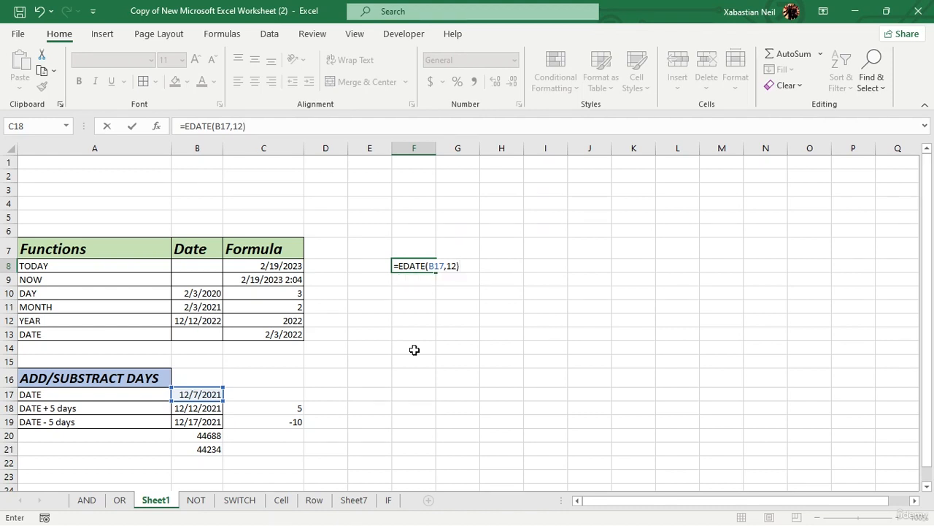
{"action": "key", "text": "Return"}
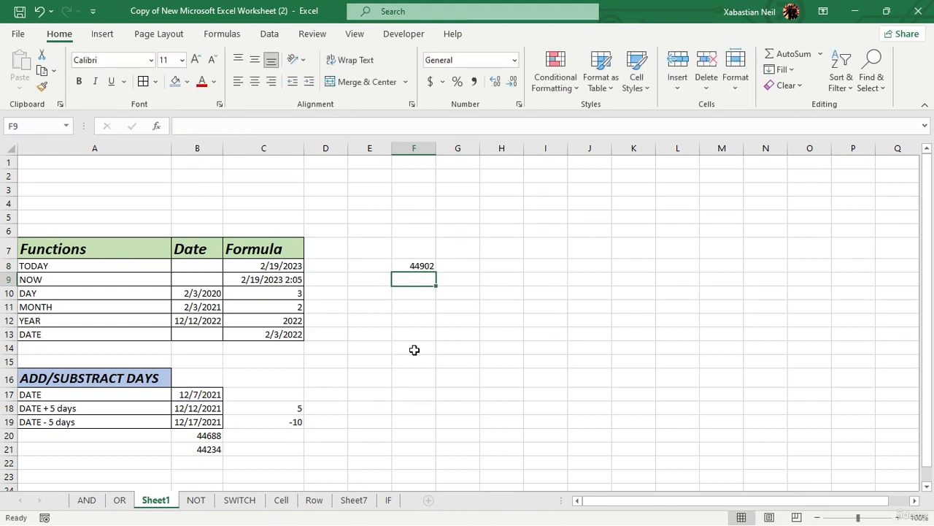
Set the months argument of the EDATE formula in F8 to 24.
{"action": "double_click", "coordinate": [426, 265]}
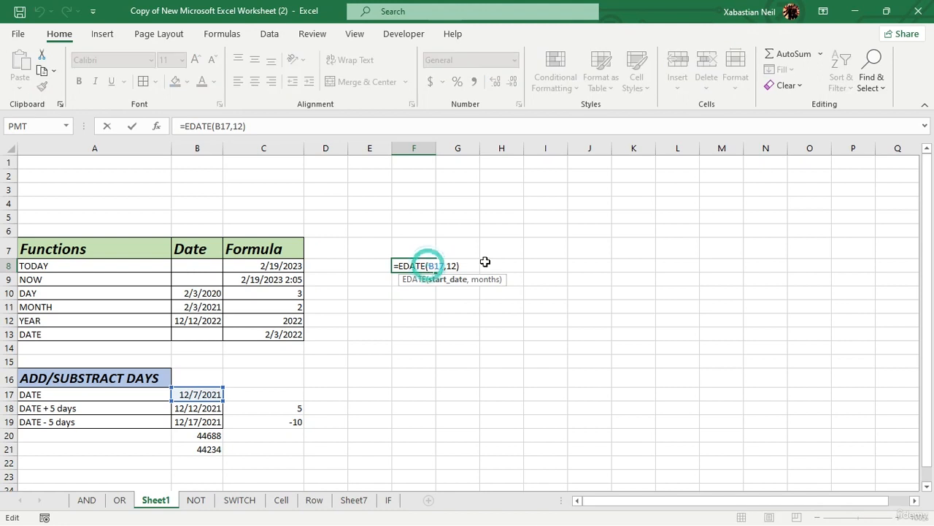
{"action": "key", "text": "Right"}
{"action": "key", "text": "Right"}
{"action": "key", "text": "Right"}
{"action": "key", "text": "Right"}
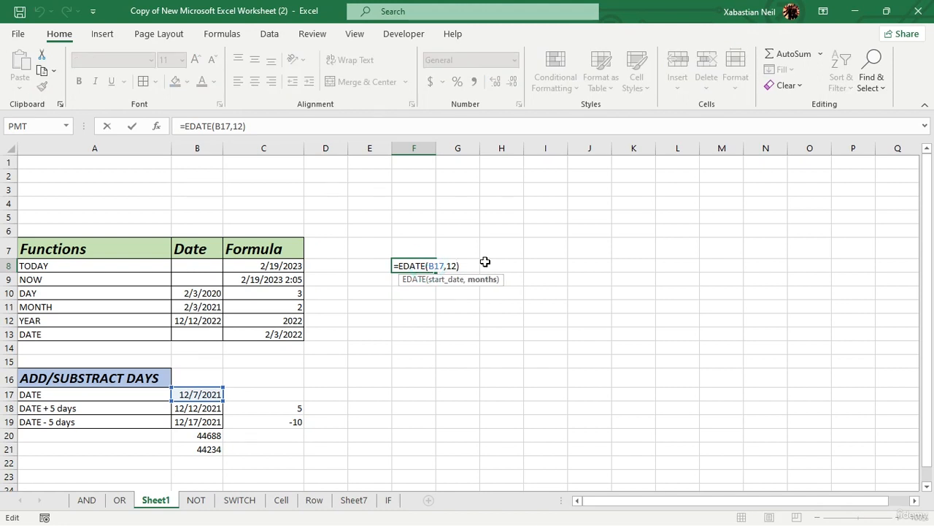
{"action": "key", "text": "Right"}
{"action": "key", "text": "BackSpace"}
{"action": "key", "text": "Return"}
Set the months argument of the EDATE formula in F8 to -12, giving =EDATE(B17,-12).
{"action": "double_click", "coordinate": [427, 263]}
{"action": "left_click", "coordinate": [429, 265]}
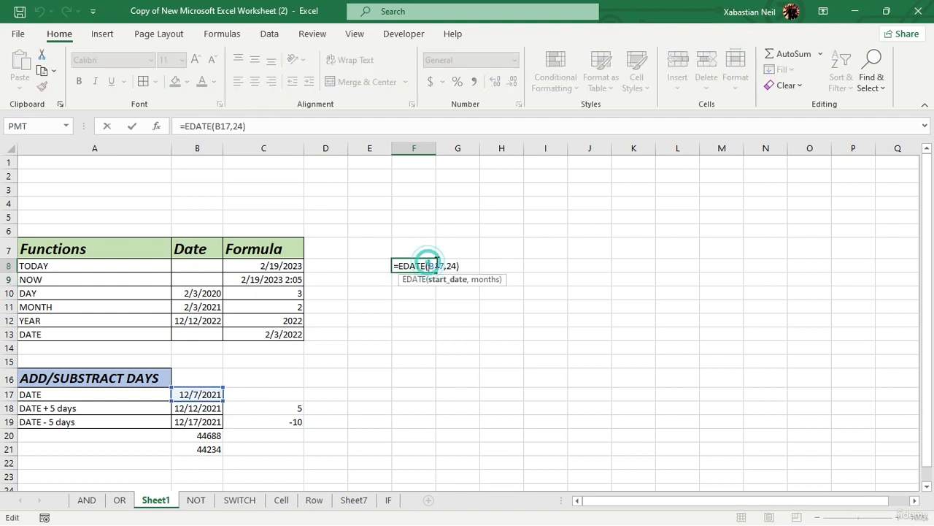
{"action": "key", "text": "Right"}
{"action": "key", "text": "Right"}
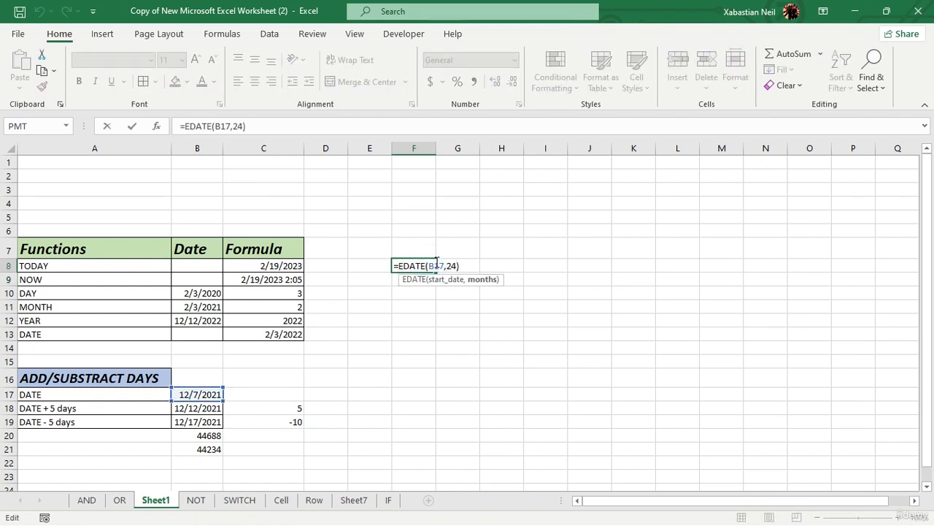
{"action": "key", "text": "Delete"}
{"action": "key", "text": "Delete"}
{"action": "type", "text": "-10"}
{"action": "key", "text": "BackSpace"}
{"action": "key", "text": "BackSpace"}
{"action": "type", "text": "12)"}
{"action": "key", "text": "Return"}
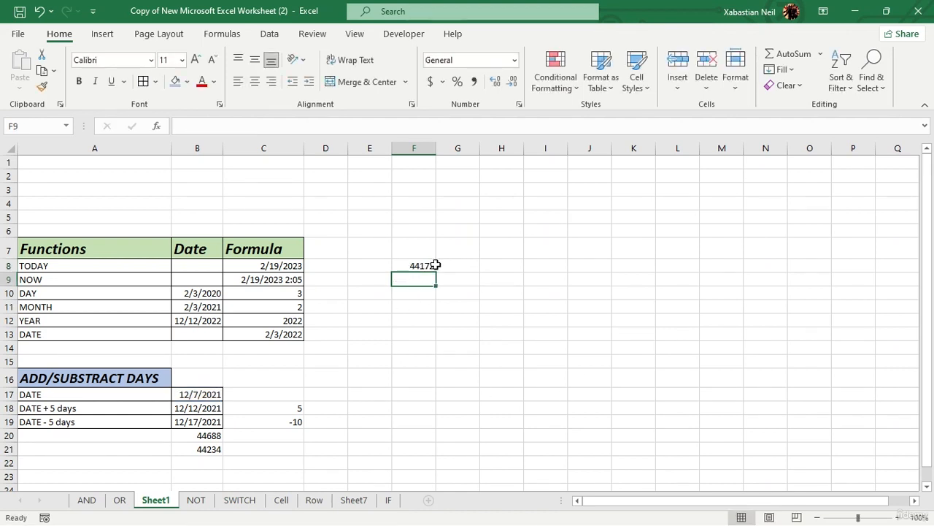
Apply the Time number format to the EDATE result in F8, then select empty cell H11.
{"action": "left_click", "coordinate": [427, 264]}
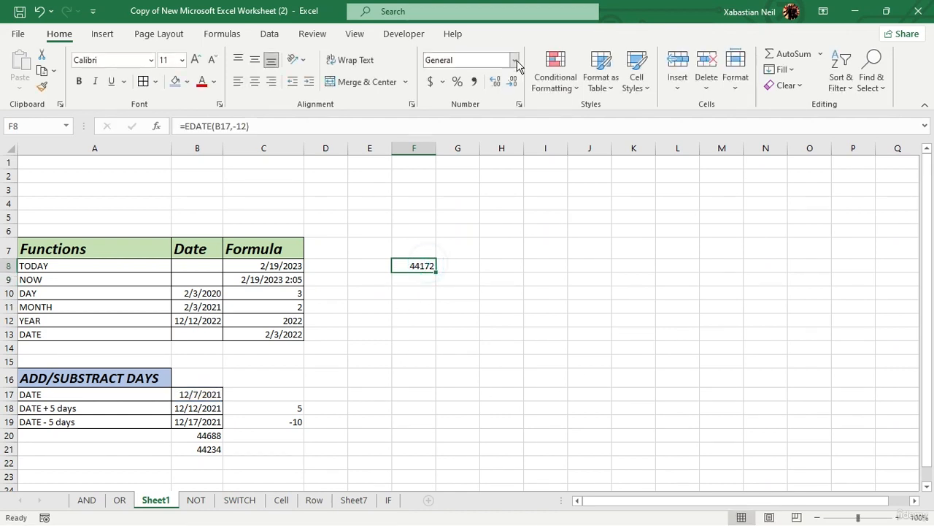
{"action": "left_click", "coordinate": [514, 60]}
{"action": "left_click", "coordinate": [515, 280]}
{"action": "left_click", "coordinate": [527, 307]}
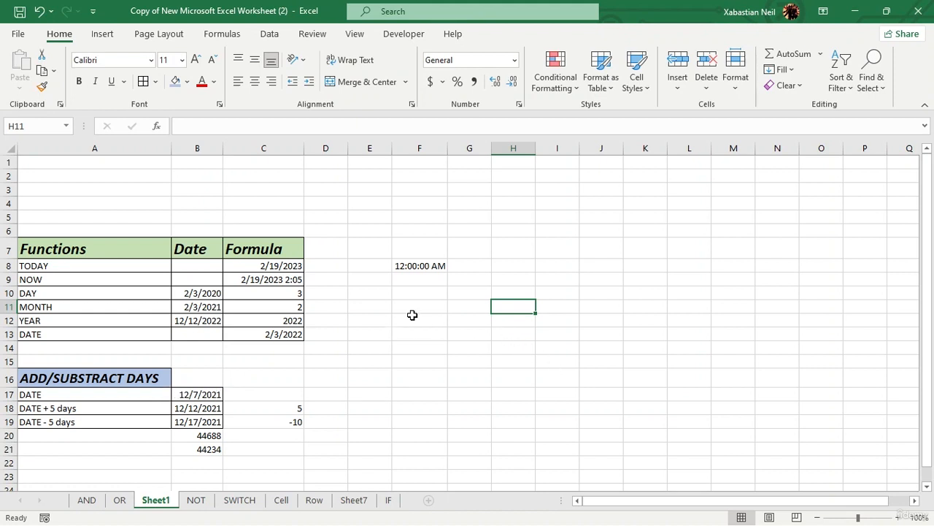
{"action": "scroll", "coordinate": [193, 390], "scroll_direction": "down", "scroll_amount": 3}
{"action": "scroll", "coordinate": [195, 390], "scroll_direction": "up", "scroll_amount": 3}
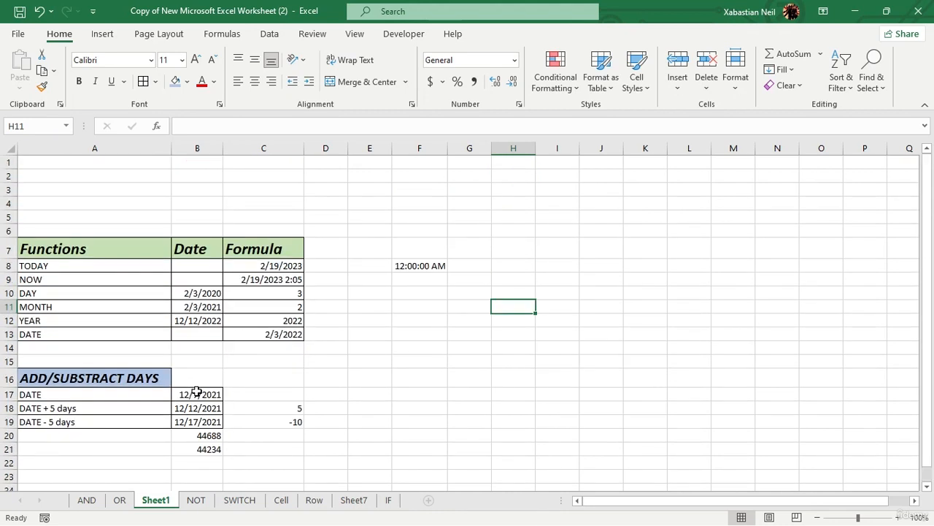